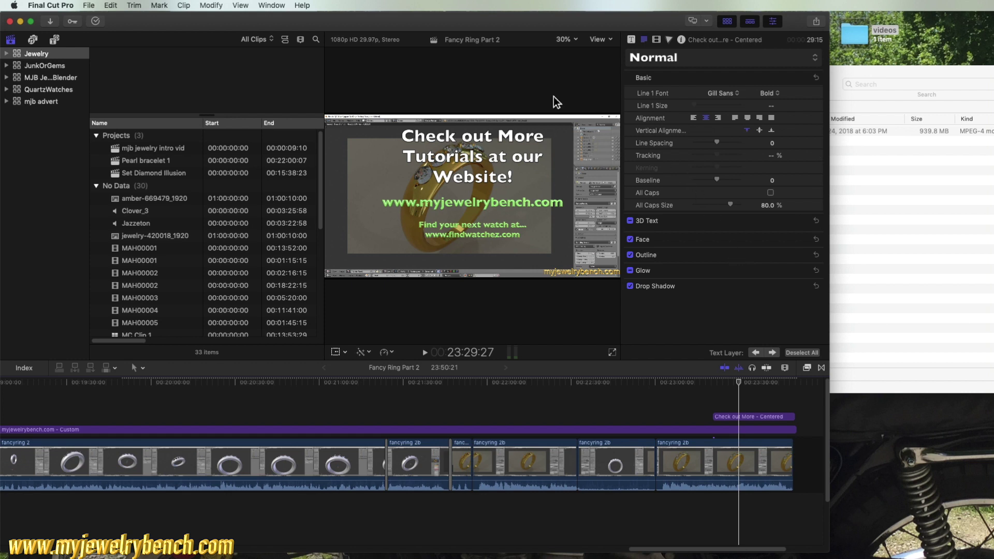
Select the Jewelry library to show its storage properties and 12 projects
{"action": "left_click", "coordinate": [443, 23]}
{"action": "left_click", "coordinate": [39, 55]}
Compare the MJB Jewelry CAD Blender and JunkOrGems storage sizes, then restore the title's text inspector
{"action": "left_click", "coordinate": [42, 75]}
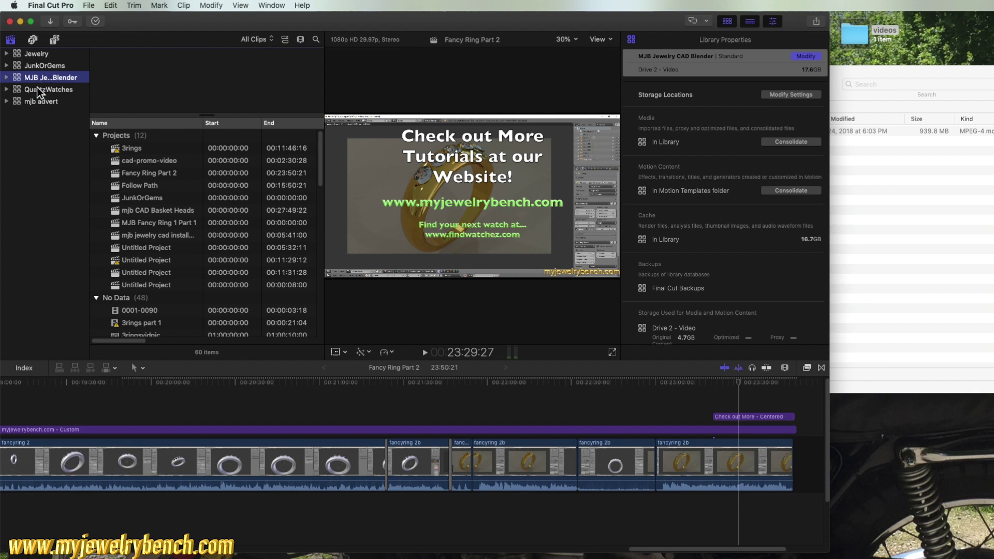
{"action": "key", "text": "Up"}
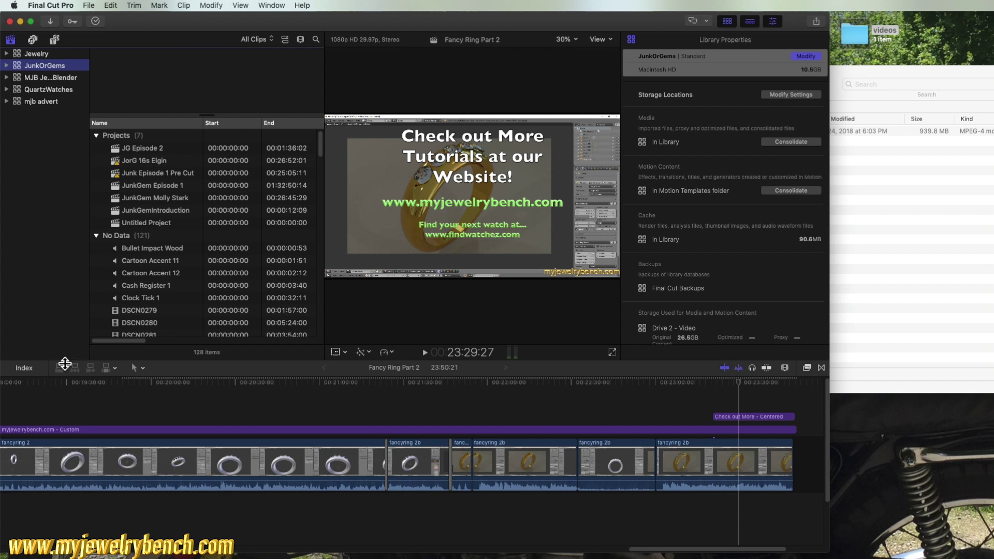
{"action": "left_click", "coordinate": [159, 402]}
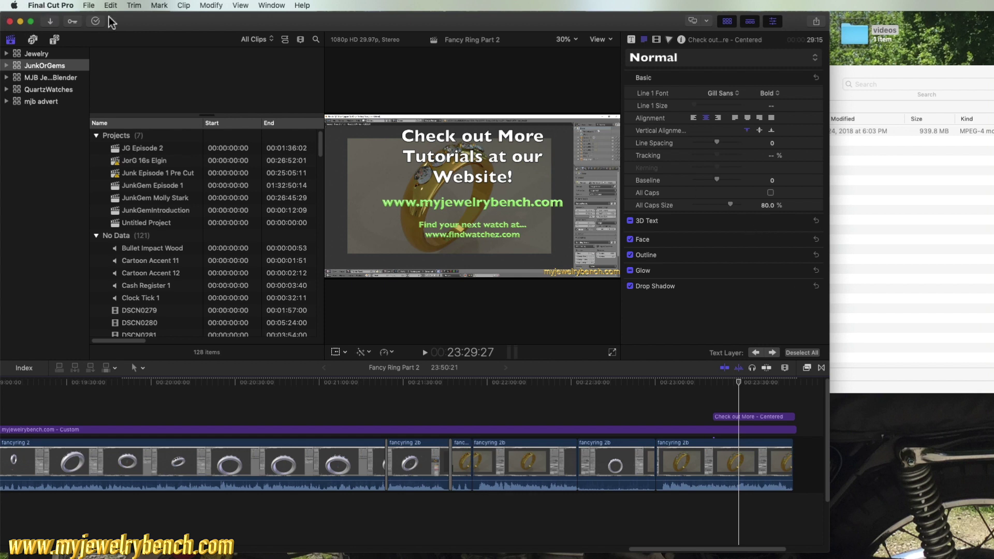
Create the library watchvideo1.fcpbundle in the videos folder via File > New > Library
{"action": "left_click", "coordinate": [88, 6]}
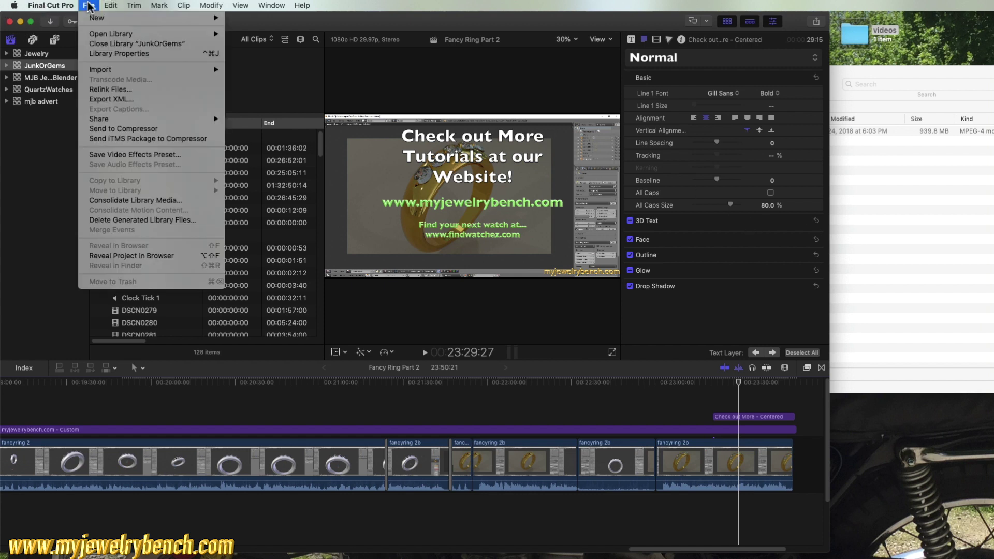
{"action": "mouse_move", "coordinate": [98, 18]}
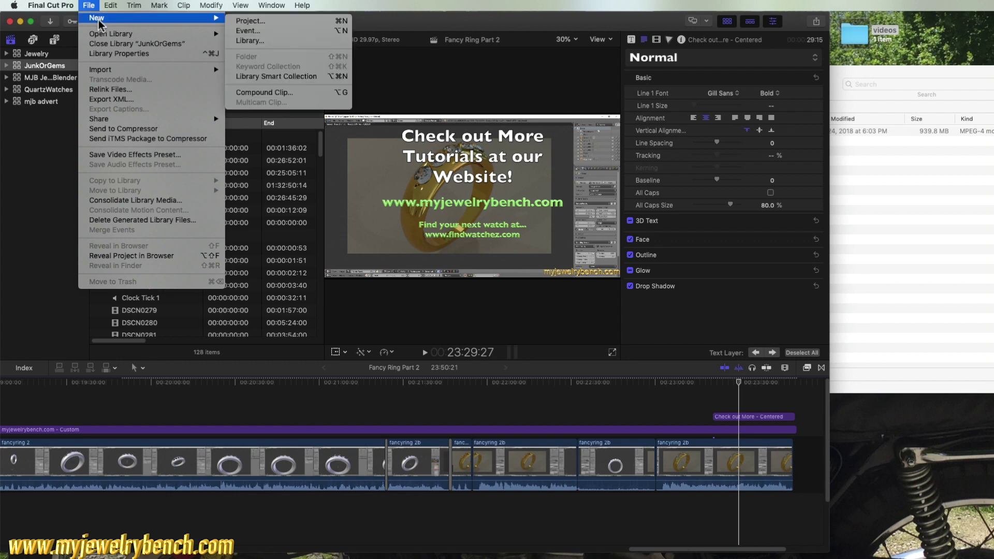
{"action": "left_click", "coordinate": [270, 41]}
{"action": "type", "text": "w"}
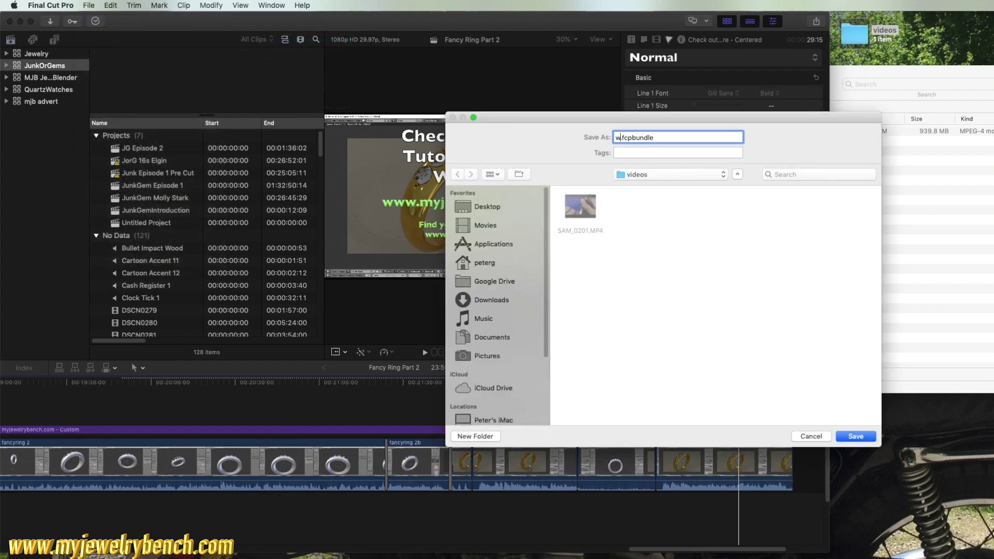
{"action": "type", "text": "atchvideo1"}
{"action": "left_click", "coordinate": [856, 437]}
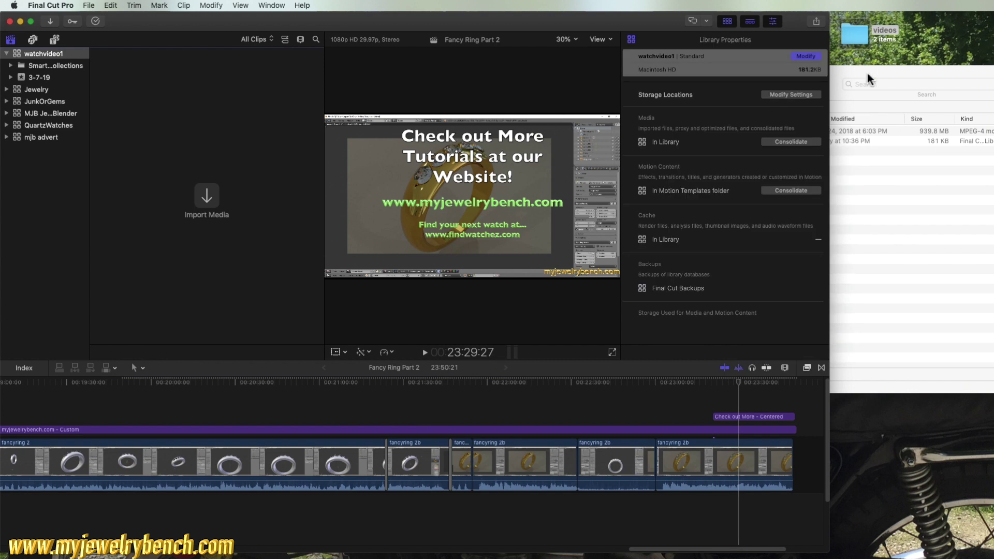
{"action": "left_click", "coordinate": [867, 73]}
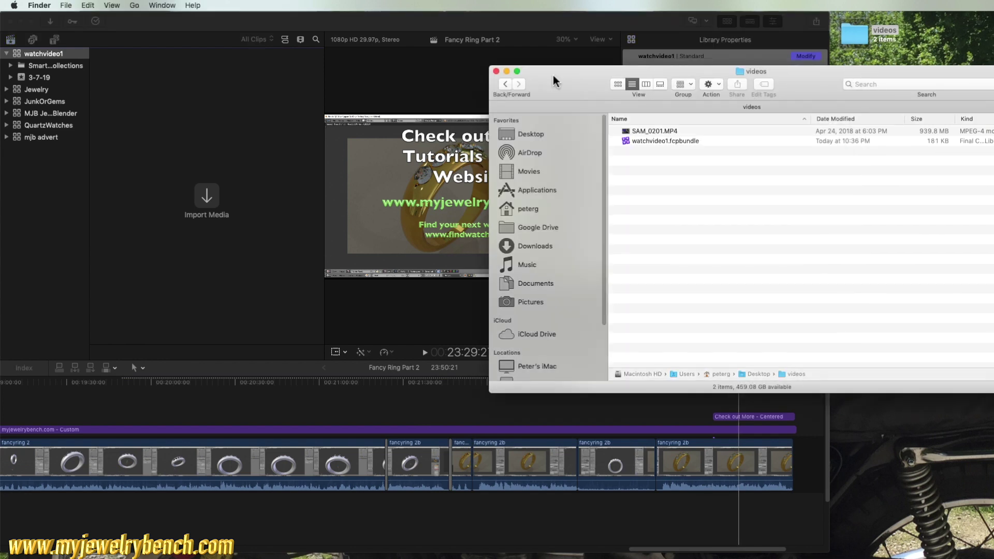
In Finder, check SAM_0201.MP4 and the 181 KB watchvideo1 library, then return to Final Cut Pro
{"action": "left_click", "coordinate": [646, 131]}
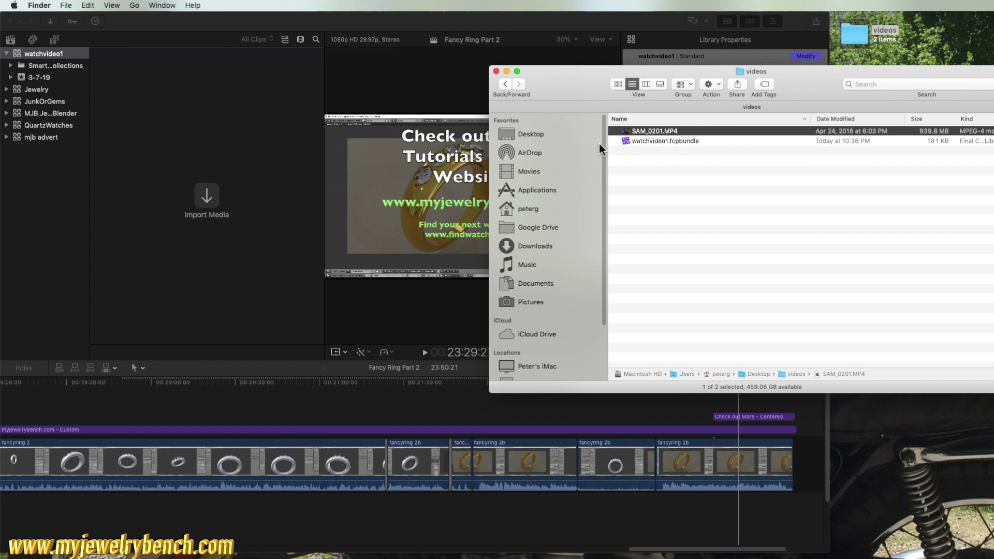
{"action": "left_click", "coordinate": [642, 141]}
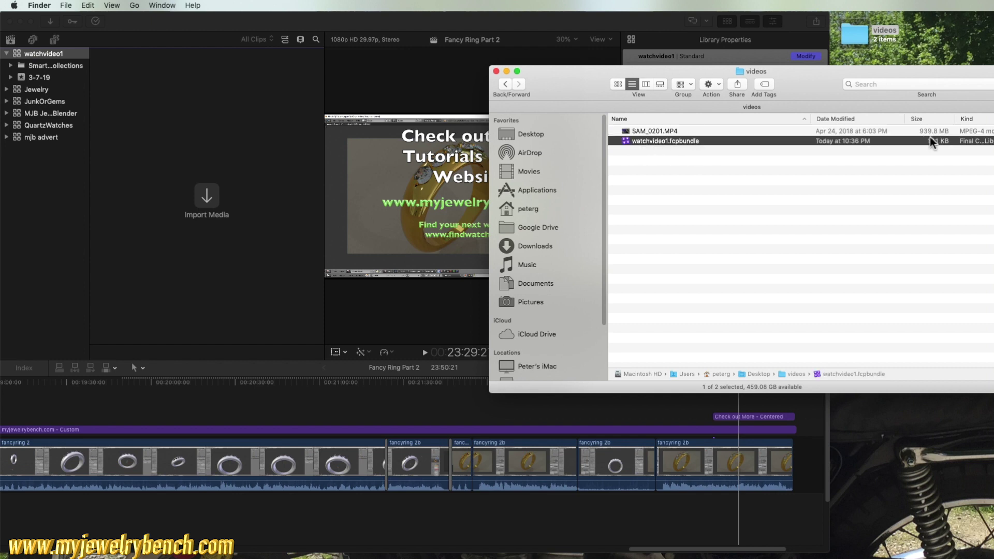
{"action": "left_click_drag", "start_coordinate": [896, 80], "coordinate": [865, 81]}
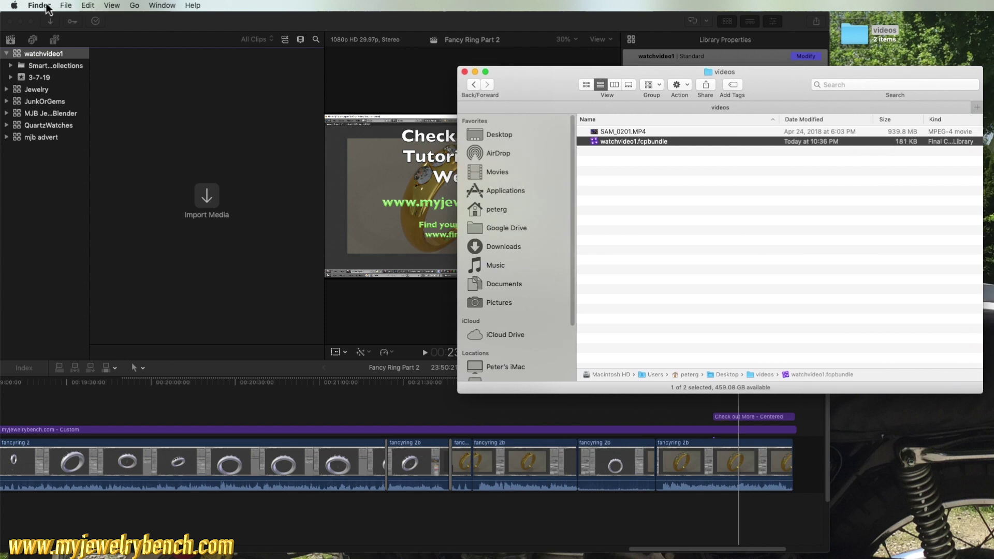
{"action": "left_click", "coordinate": [130, 29]}
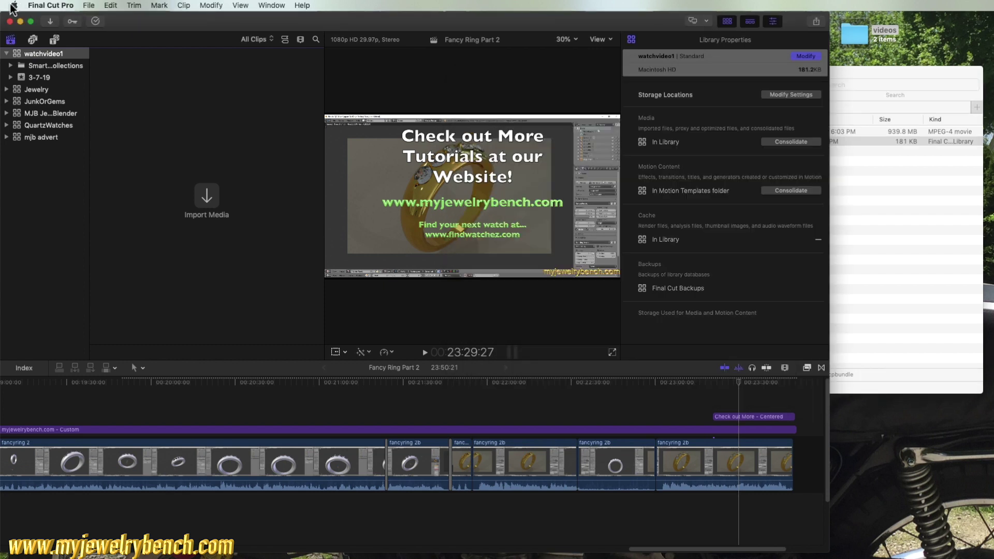
Open the Final Cut Pro preferences and close them again
{"action": "left_click", "coordinate": [38, 6]}
{"action": "left_click", "coordinate": [70, 34]}
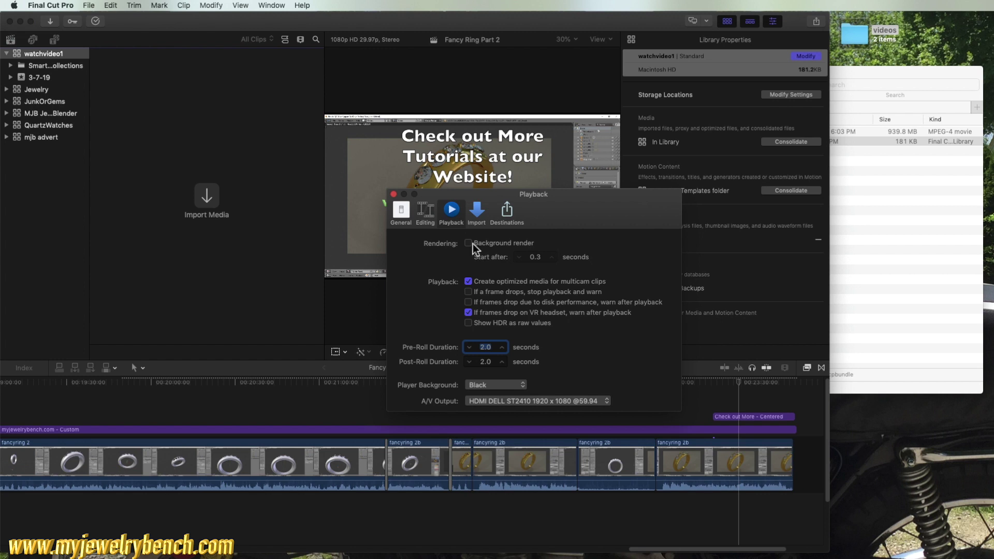
{"action": "left_click", "coordinate": [393, 194]}
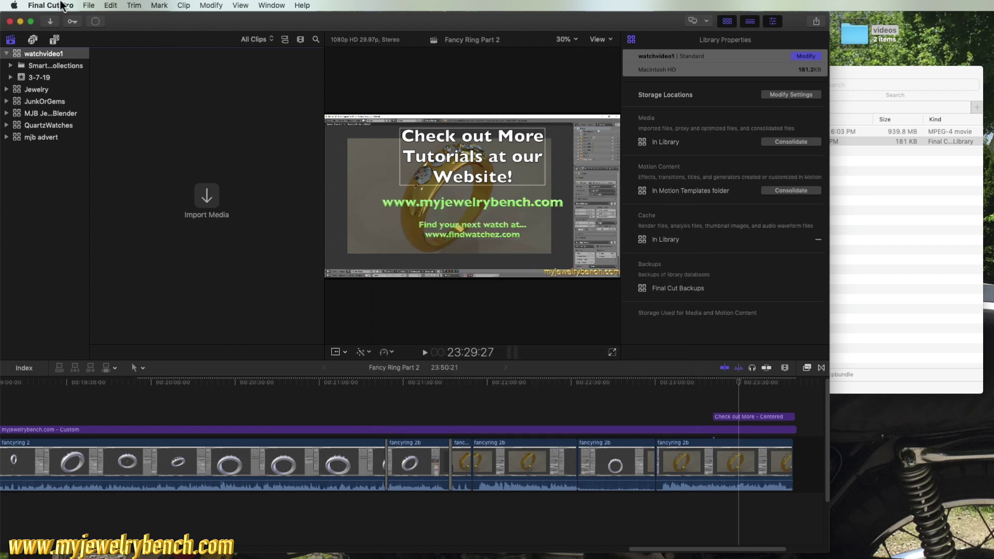
Rename the watchvideo1 library's 3-7-19 event to wv1
{"action": "left_click", "coordinate": [33, 55]}
{"action": "left_click", "coordinate": [41, 80]}
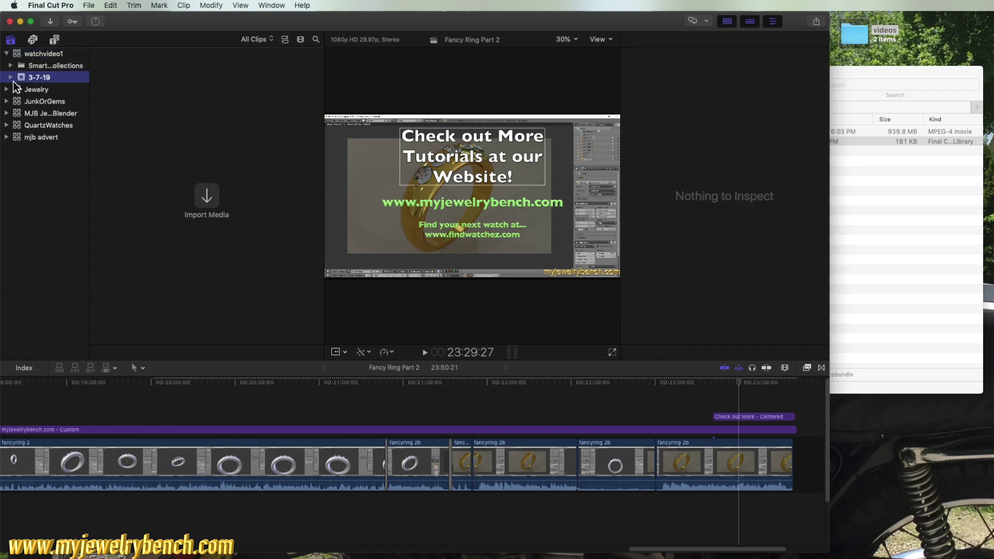
{"action": "left_click", "coordinate": [44, 81]}
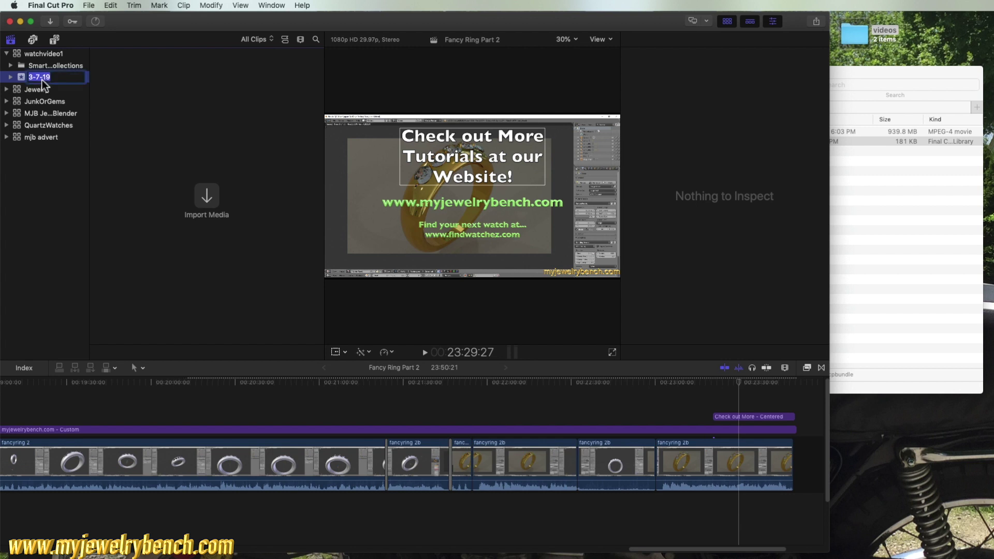
{"action": "type", "text": "wv1"}
{"action": "key", "text": "Return"}
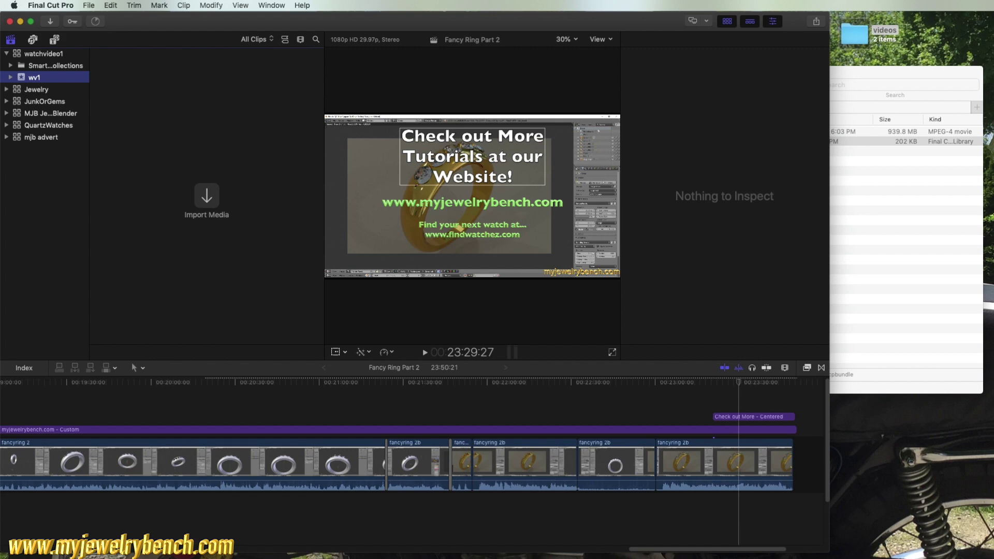
Import SAM_0201.MP4 into the existing wv1 event, leaving files in place, and select the clip
{"action": "left_click", "coordinate": [209, 199]}
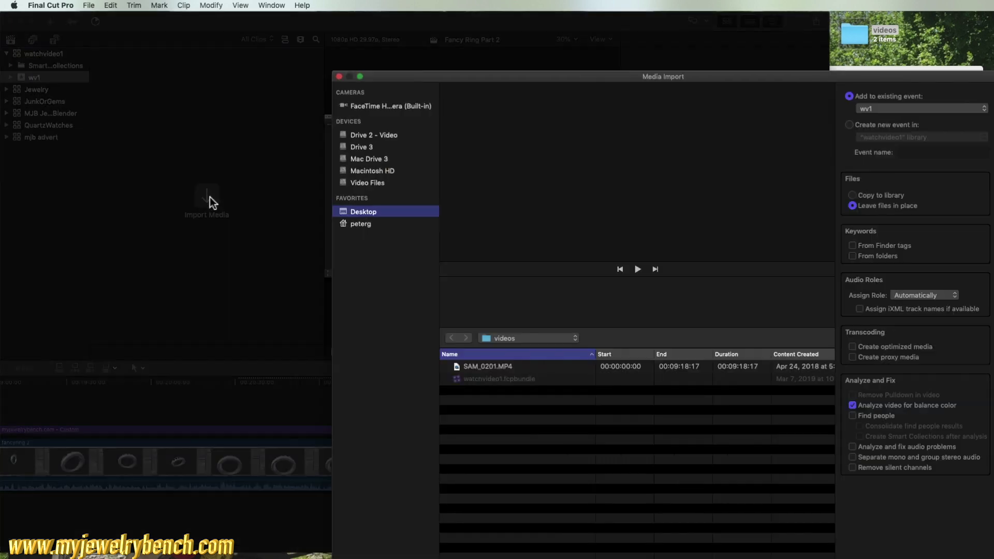
{"action": "left_click", "coordinate": [483, 368]}
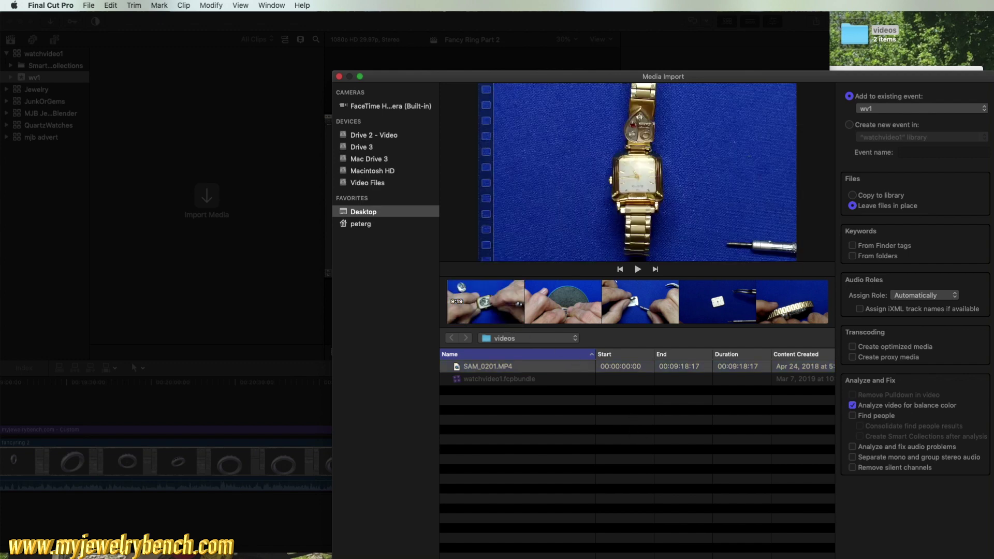
{"action": "left_click_drag", "start_coordinate": [991, 556], "coordinate": [914, 529]}
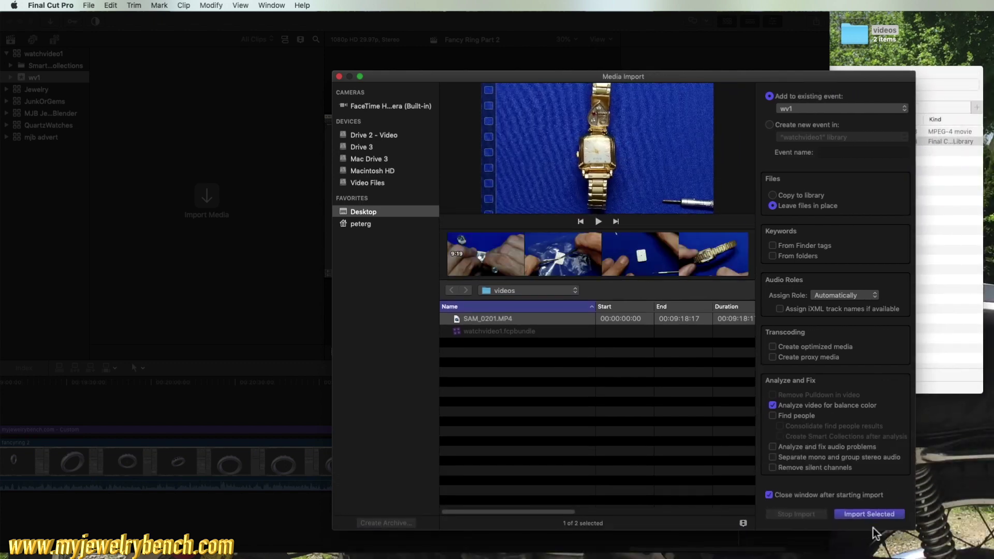
{"action": "left_click", "coordinate": [870, 514]}
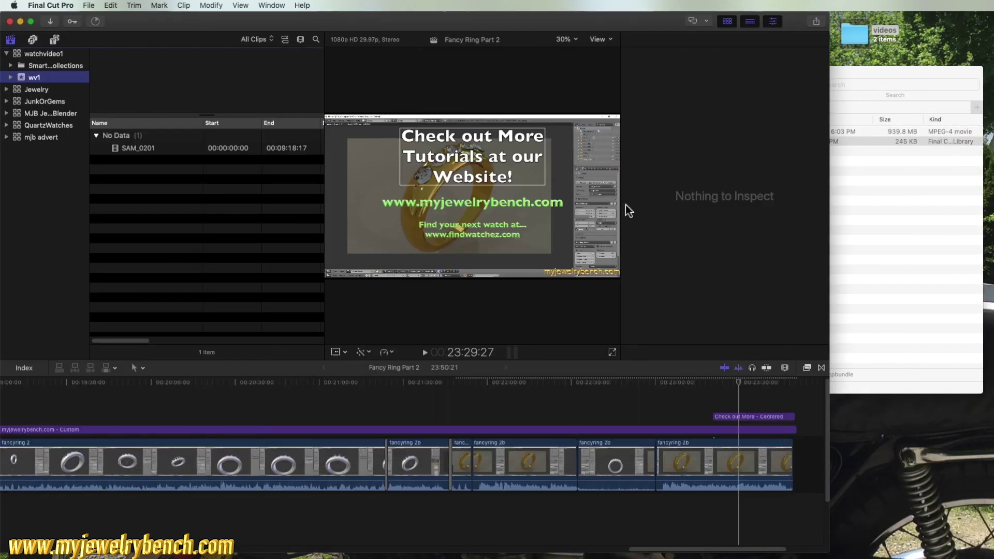
{"action": "left_click", "coordinate": [138, 152]}
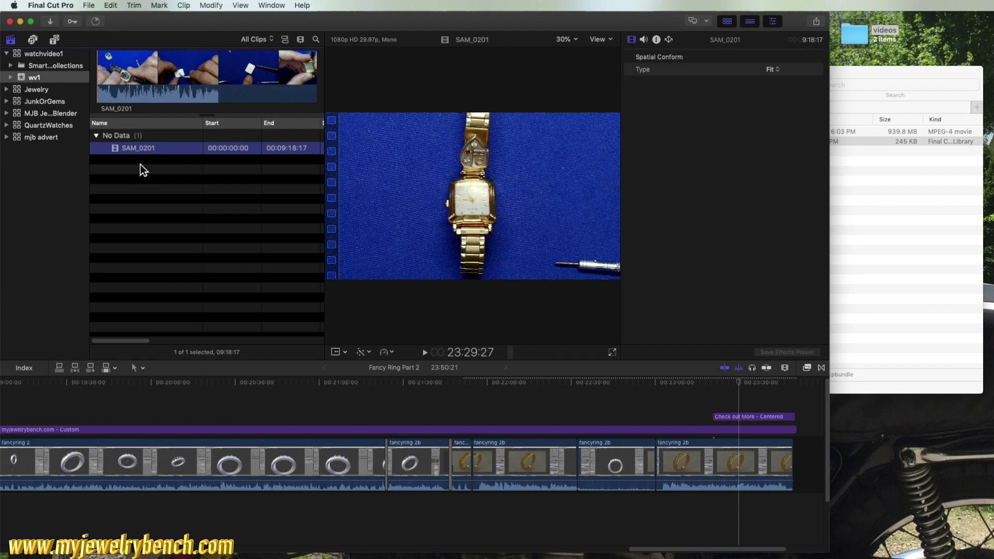
Create the project watchfix1 in the wv1 event at 1080p HD 29.97p with stereo audio
{"action": "left_click", "coordinate": [141, 163]}
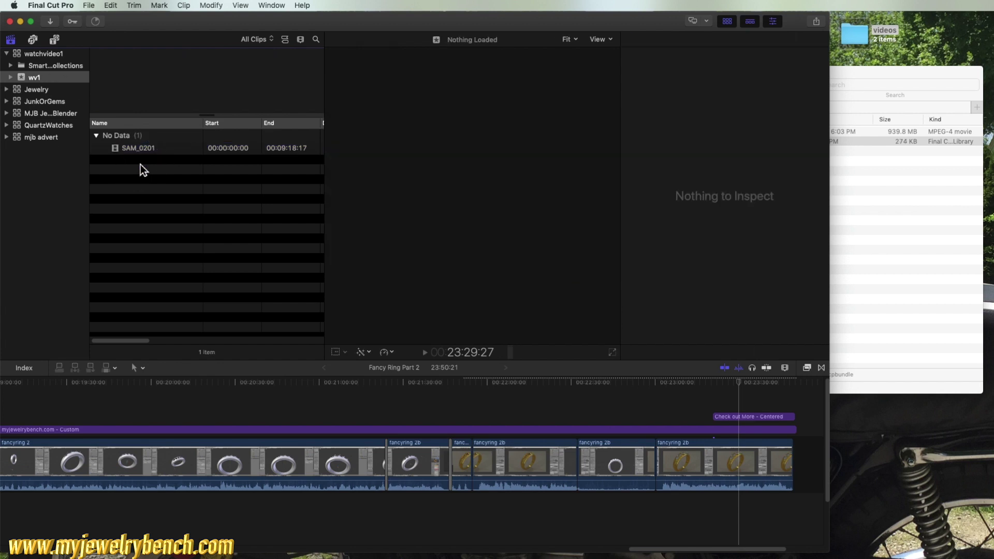
{"action": "left_click", "coordinate": [93, 5]}
{"action": "mouse_move", "coordinate": [101, 19]}
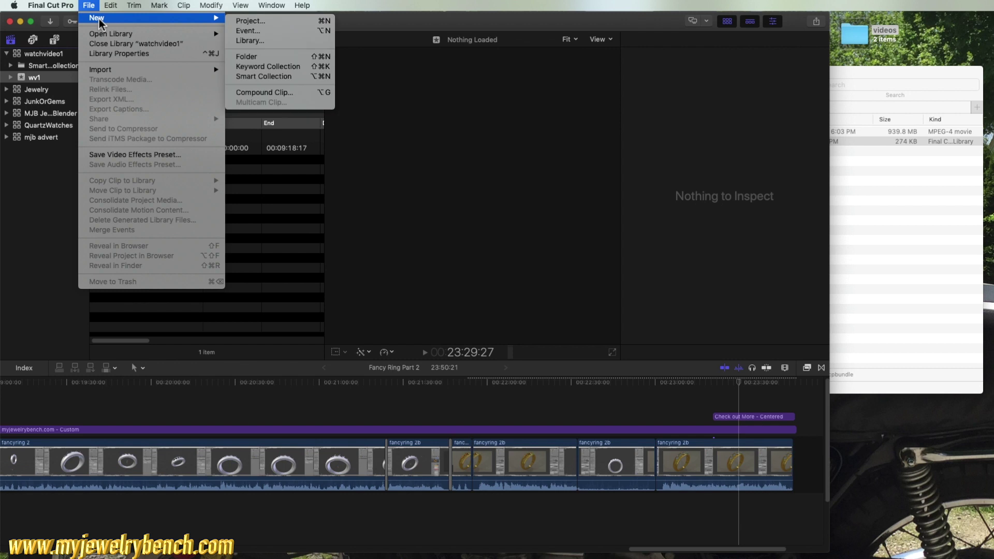
{"action": "left_click", "coordinate": [259, 22]}
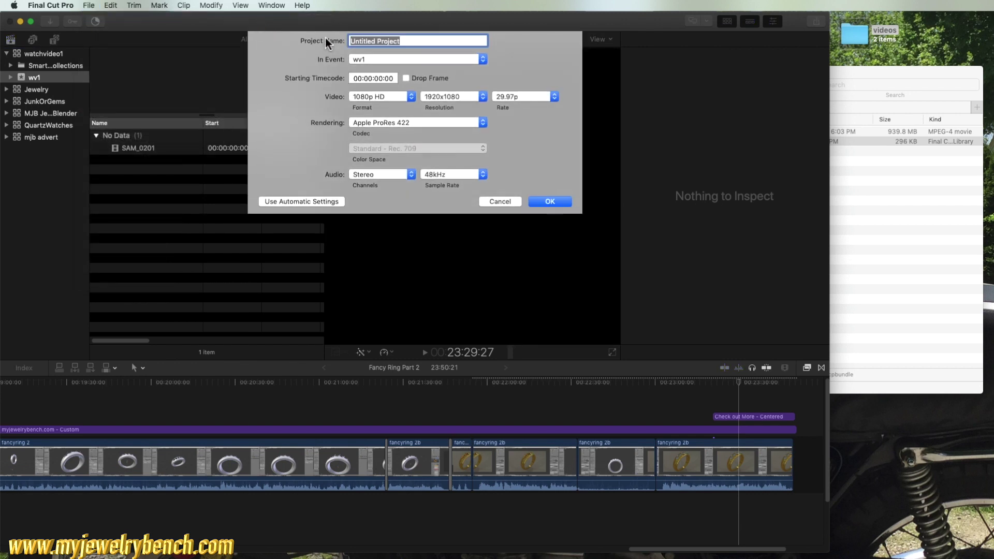
{"action": "type", "text": "watchfix1"}
{"action": "key", "text": "Return"}
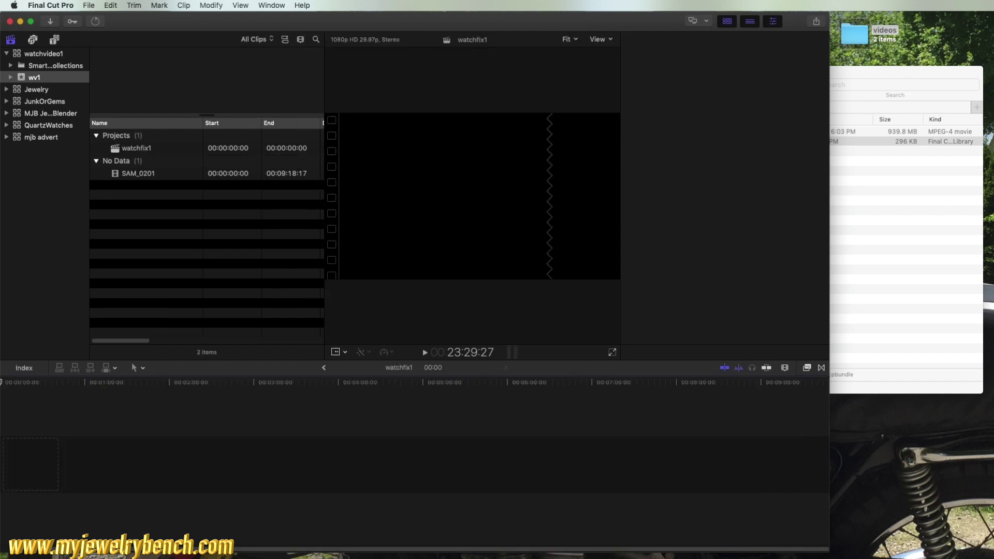
{"action": "left_click", "coordinate": [151, 151]}
Drag the SAM_0201 clip onto the watchfix1 timeline
{"action": "left_click", "coordinate": [153, 152]}
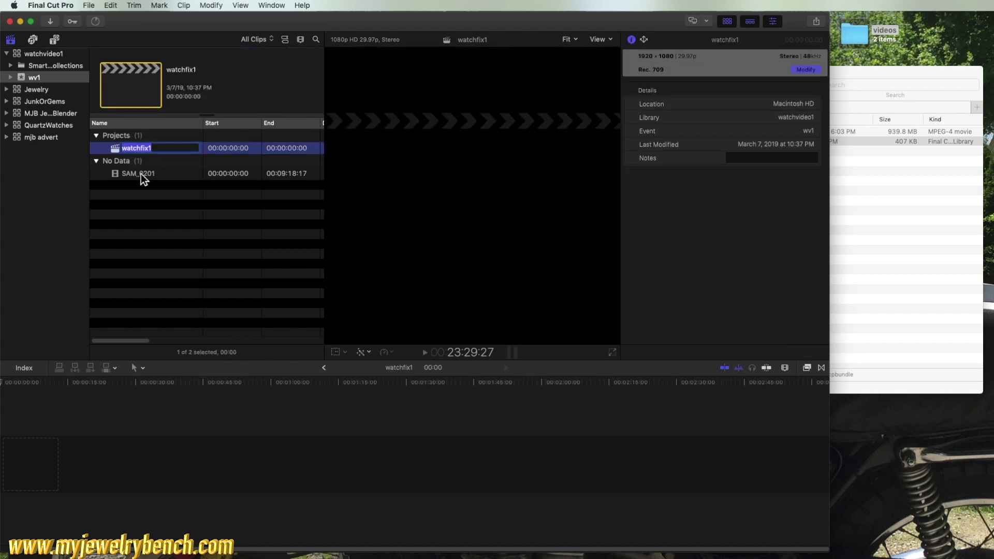
{"action": "left_click", "coordinate": [150, 174]}
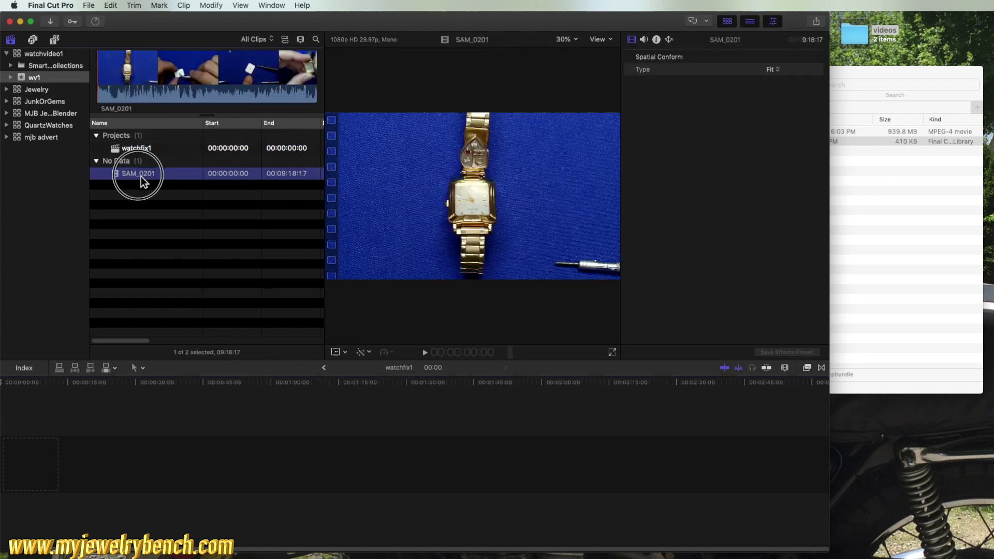
{"action": "left_click", "coordinate": [140, 176]}
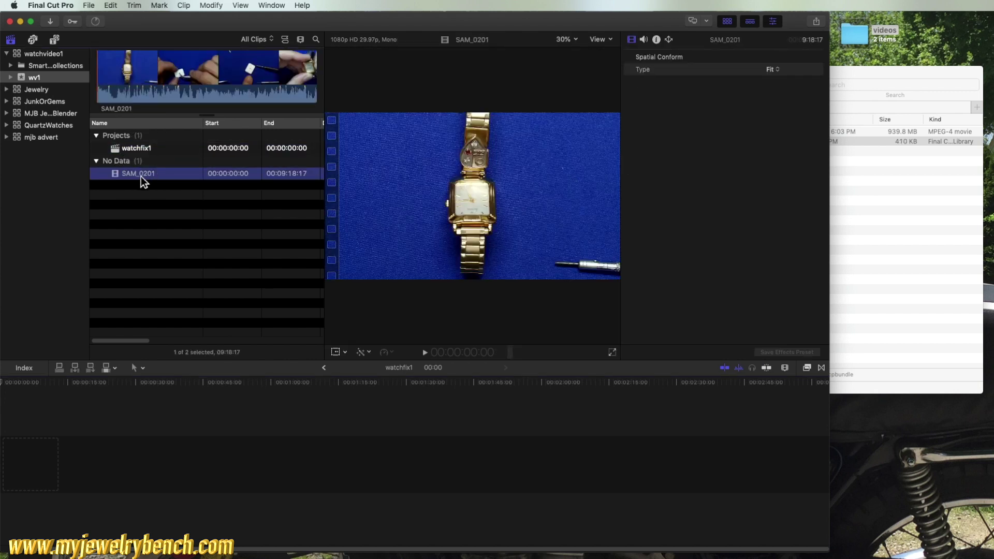
{"action": "left_click", "coordinate": [57, 469]}
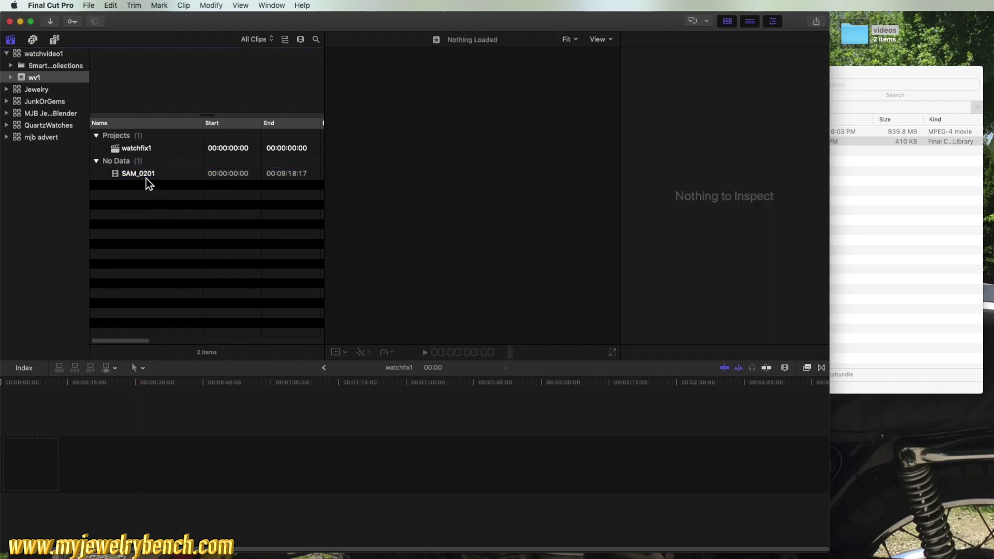
{"action": "left_click", "coordinate": [146, 177]}
{"action": "left_click_drag", "start_coordinate": [148, 181], "coordinate": [55, 452]}
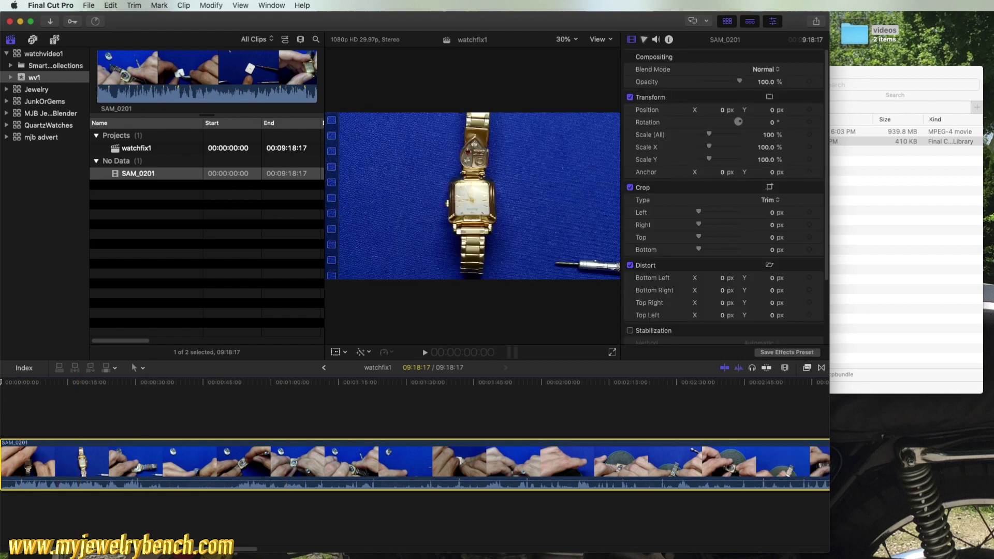
Zoom the timeline out to fit the whole clip and load SAM_0201 into the viewer at its start
{"action": "left_click", "coordinate": [786, 368]}
{"action": "left_click_drag", "start_coordinate": [809, 398], "coordinate": [721, 397]}
{"action": "left_click", "coordinate": [709, 402]}
{"action": "key", "text": "super+4"}
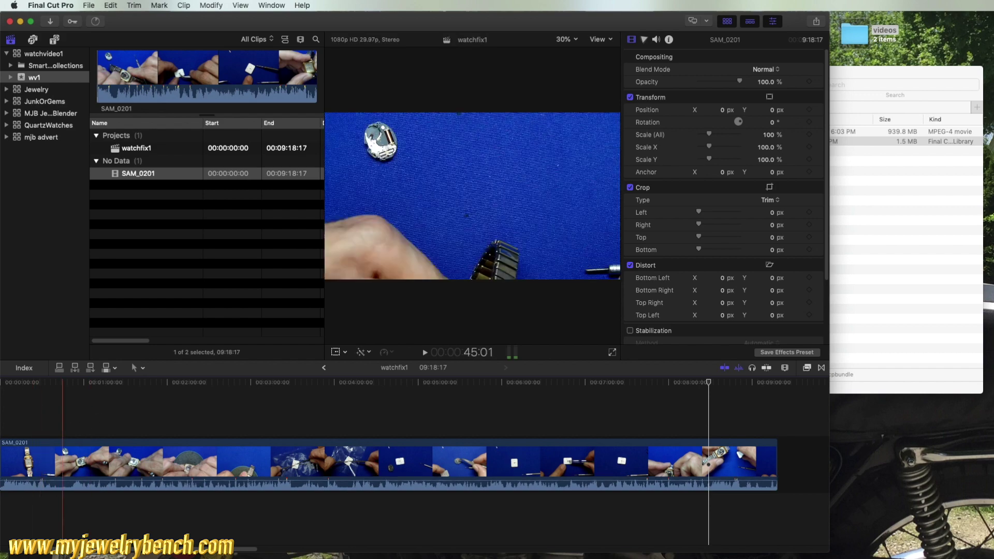
{"action": "scroll", "coordinate": [79, 481], "scroll_direction": "left", "scroll_amount": 2}
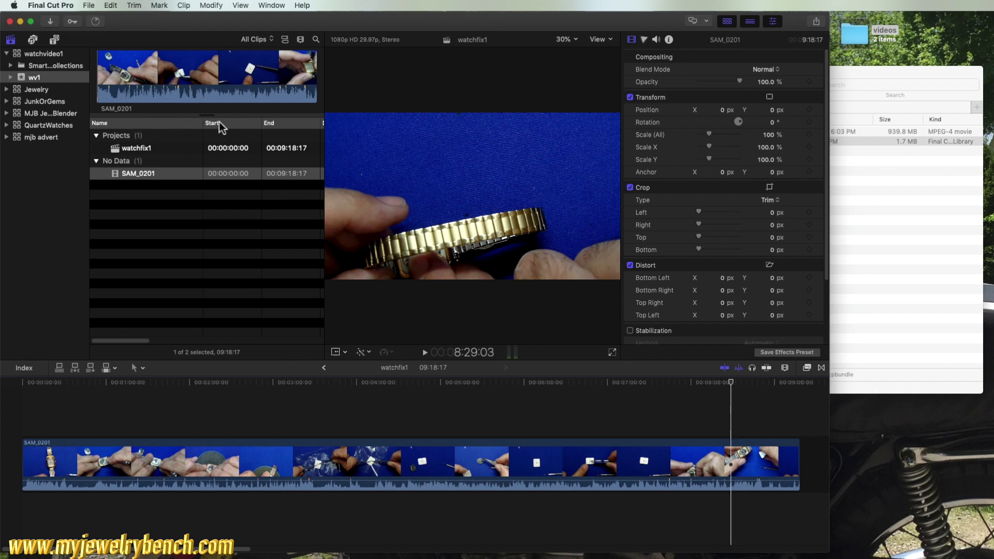
{"action": "left_click", "coordinate": [124, 82]}
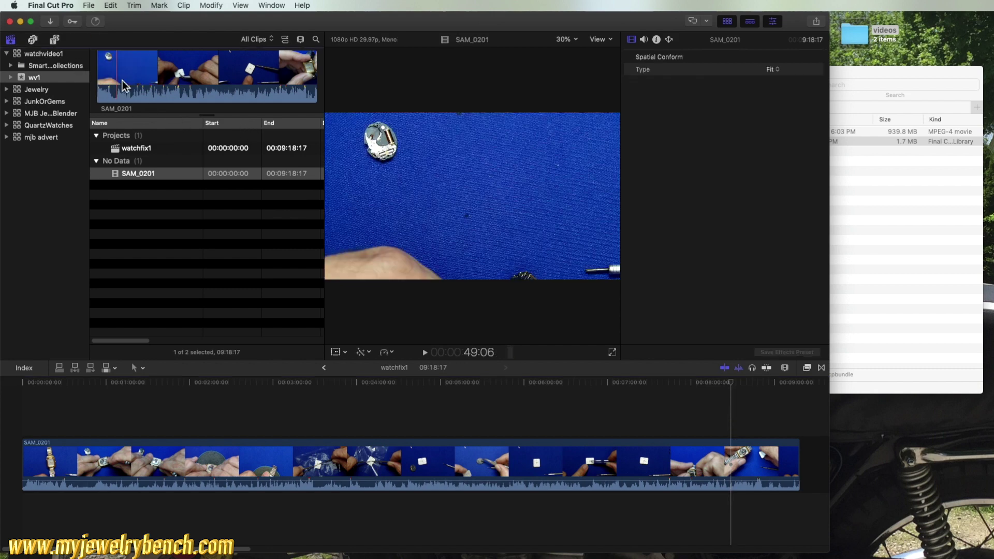
Add the Jazzy Downtempo sound effect beneath the start of the watch clip
{"action": "left_click", "coordinate": [38, 42]}
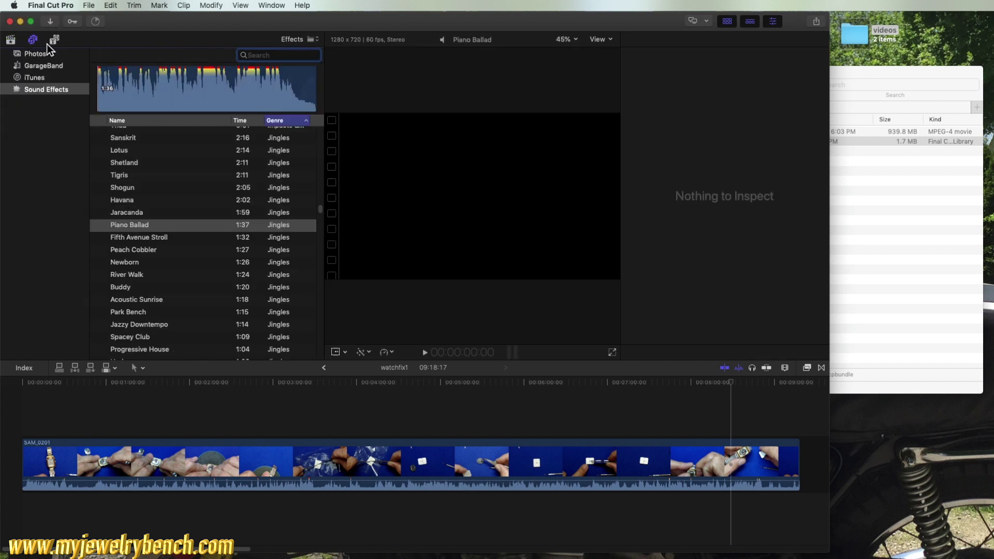
{"action": "mouse_move", "coordinate": [132, 229]}
{"action": "left_click", "coordinate": [100, 326]}
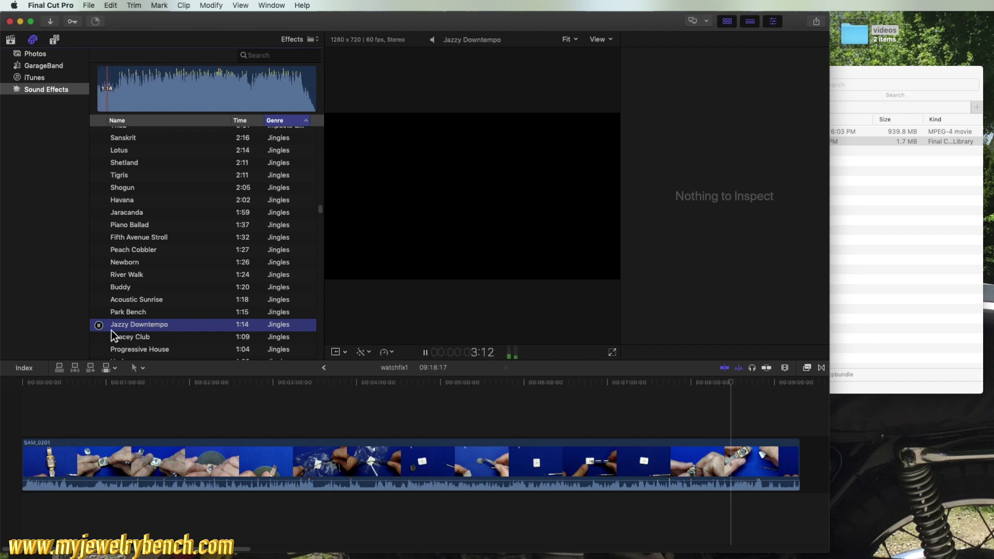
{"action": "left_click_drag", "start_coordinate": [106, 328], "coordinate": [25, 510]}
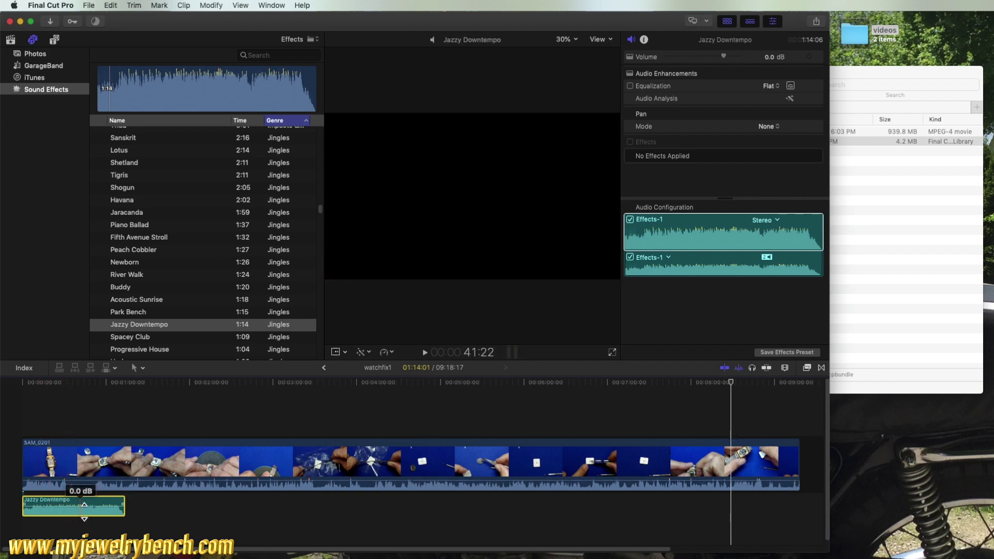
Paste a second Jazzy Downtempo copy directly after the first, then select the SAM_0201 clip
{"action": "key", "text": "super+c"}
{"action": "left_click", "coordinate": [160, 505]}
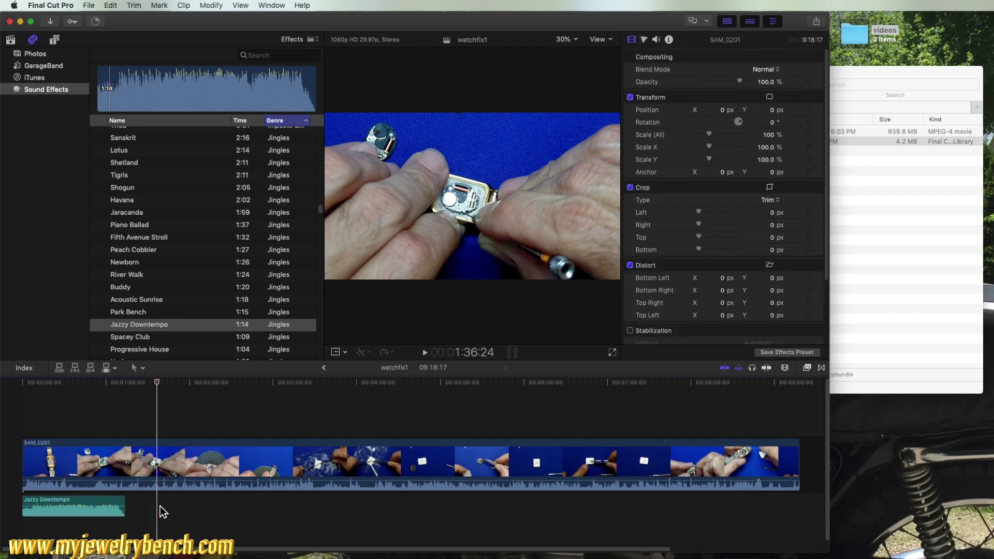
{"action": "key", "text": "super+v"}
{"action": "left_click_drag", "start_coordinate": [191, 502], "coordinate": [161, 501]}
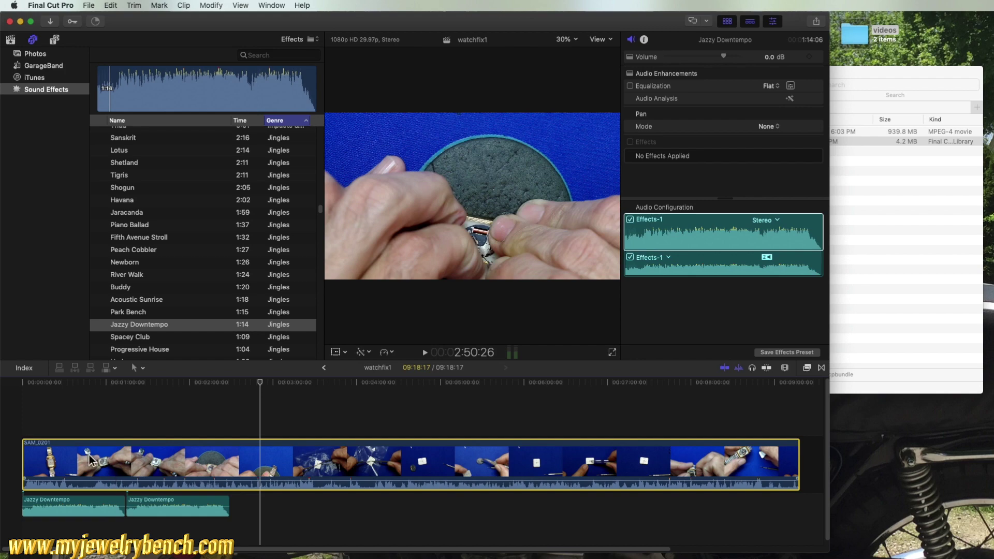
{"action": "left_click", "coordinate": [285, 465]}
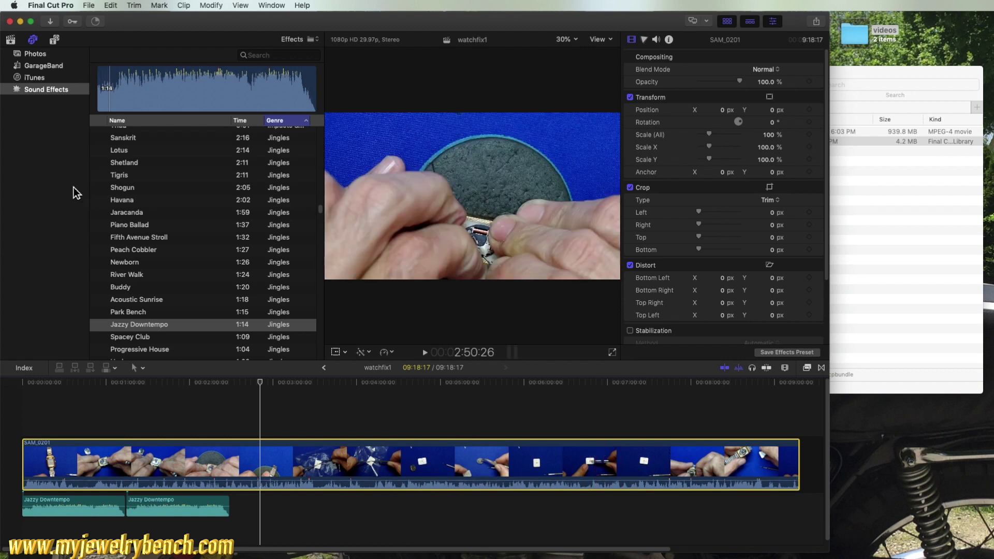
Place the 3D Custom 3D title above SAM_0201 and stretch it to the clip's end
{"action": "left_click", "coordinate": [55, 40]}
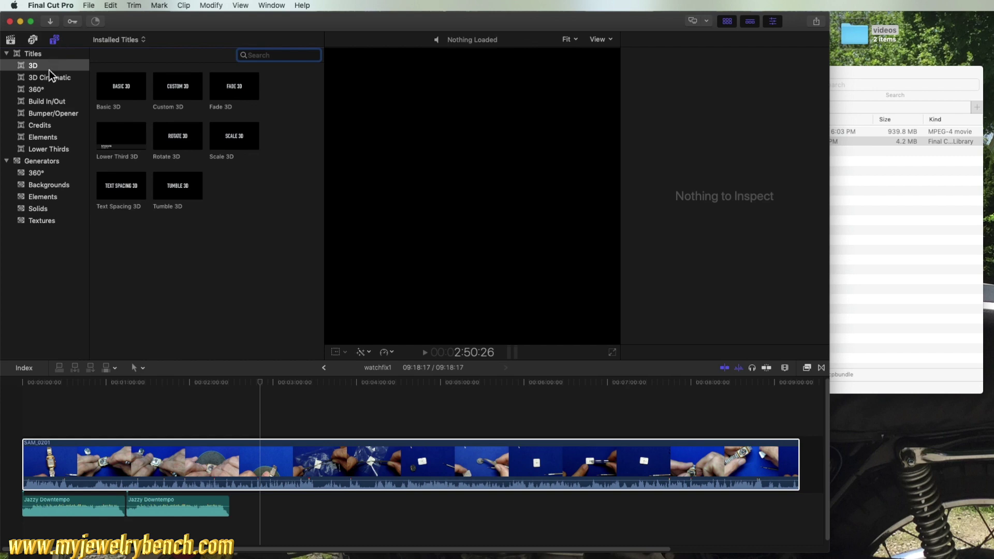
{"action": "left_click", "coordinate": [168, 93]}
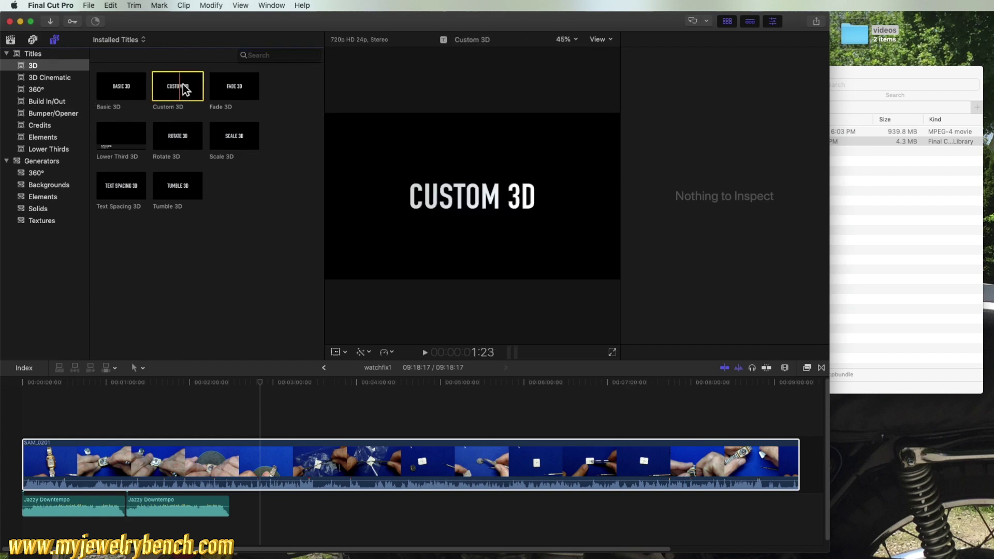
{"action": "left_click_drag", "start_coordinate": [176, 88], "coordinate": [27, 407]}
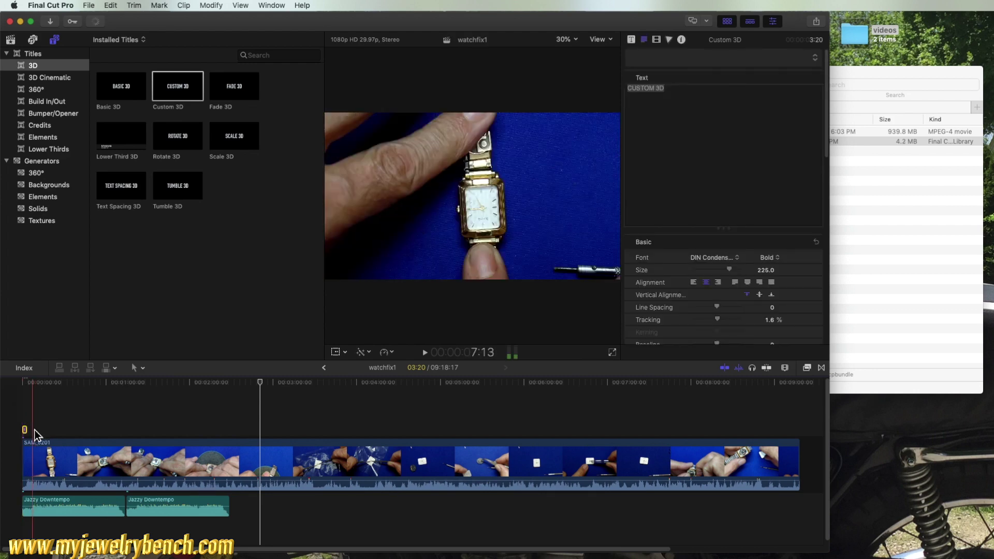
{"action": "left_click_drag", "start_coordinate": [25, 429], "coordinate": [802, 467]}
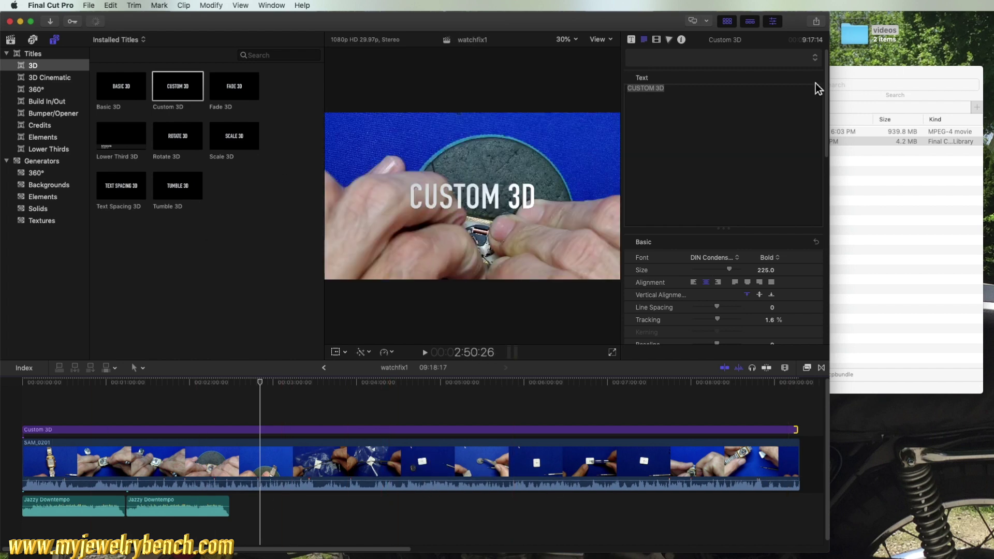
{"action": "left_click", "coordinate": [852, 73]}
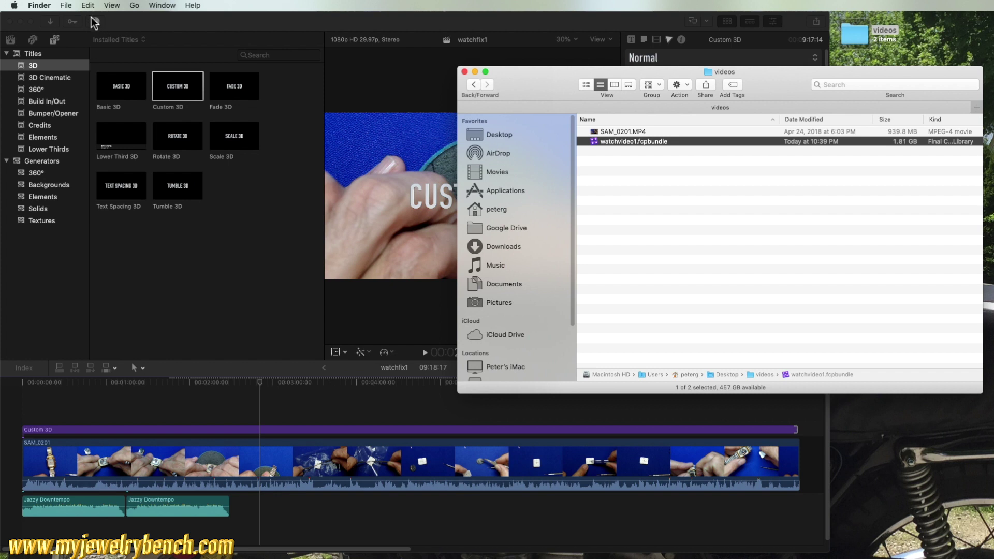
{"action": "left_click", "coordinate": [98, 23]}
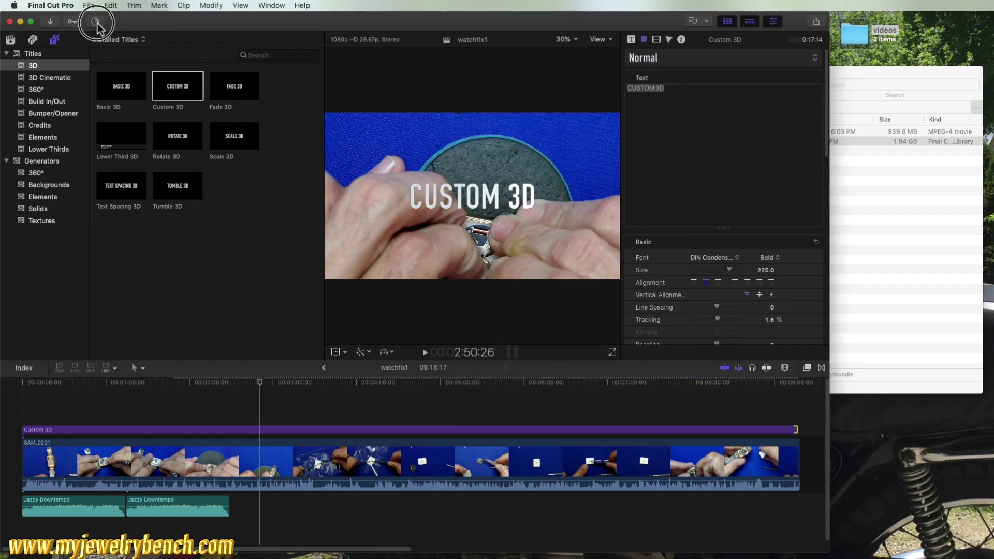
Show Final Cut Pro's Background Tasks progress, move that window aside, and return to the Finder videos window
{"action": "left_click", "coordinate": [98, 22]}
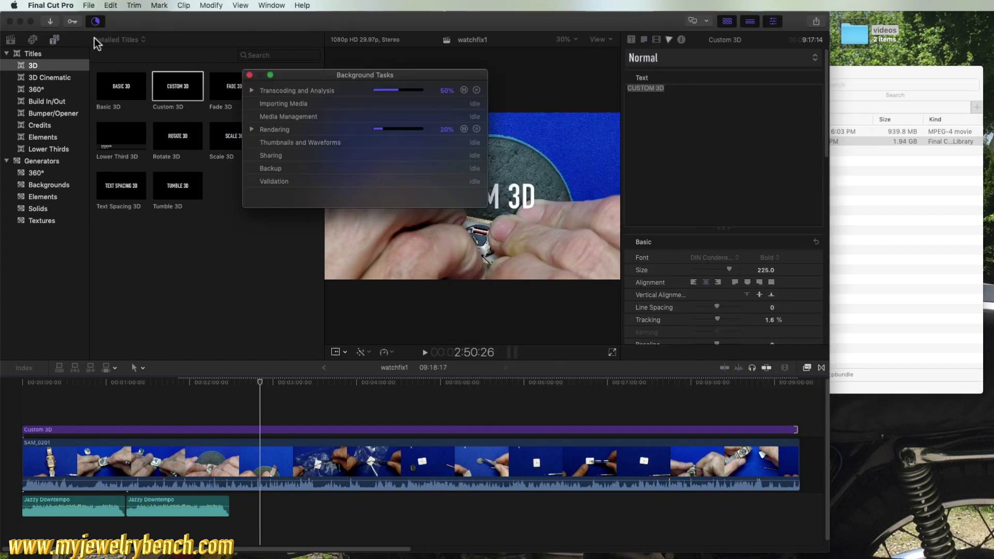
{"action": "left_click_drag", "start_coordinate": [334, 77], "coordinate": [361, 125]}
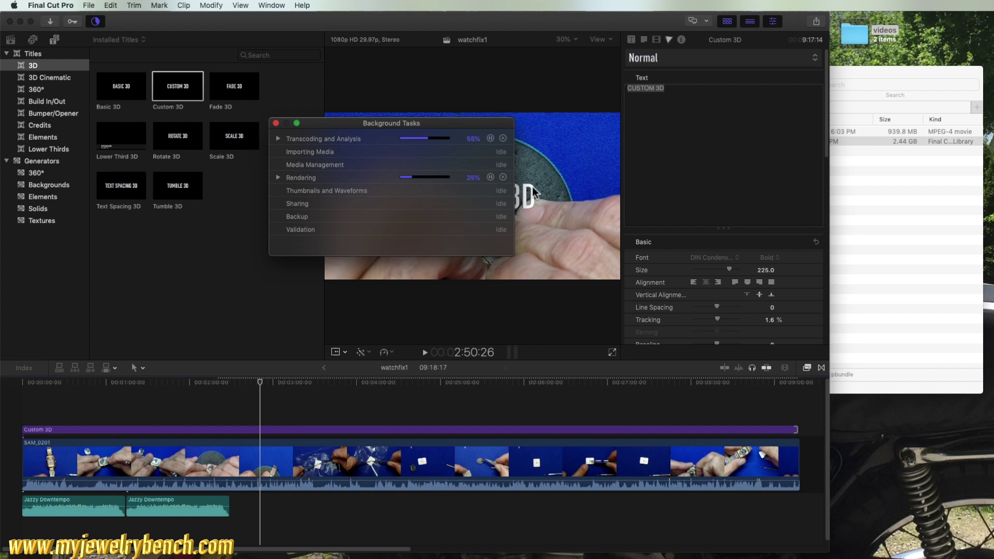
{"action": "left_click", "coordinate": [899, 162]}
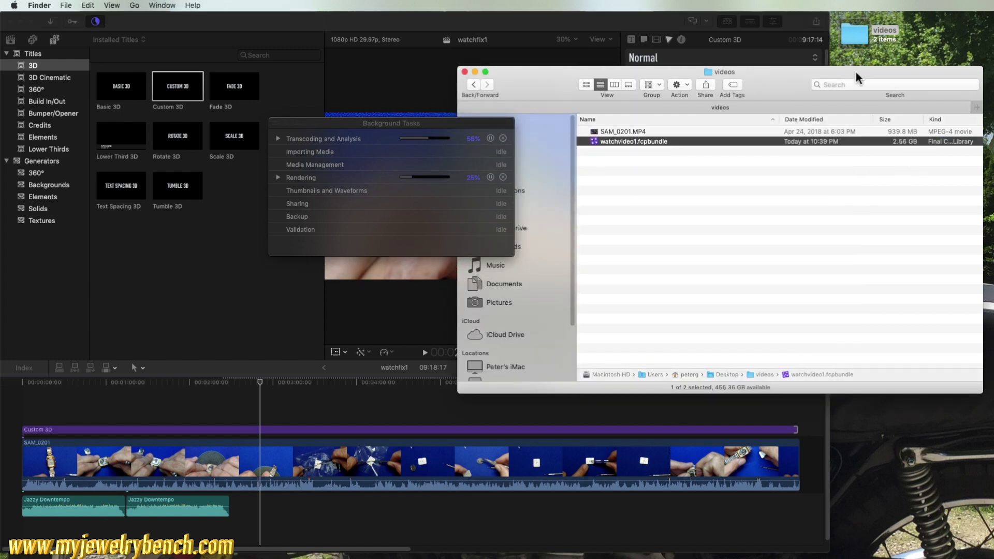
Select SAM_0201.MP4 in Finder and close Final Cut Pro's Background Tasks window
{"action": "left_click_drag", "start_coordinate": [856, 73], "coordinate": [847, 77]}
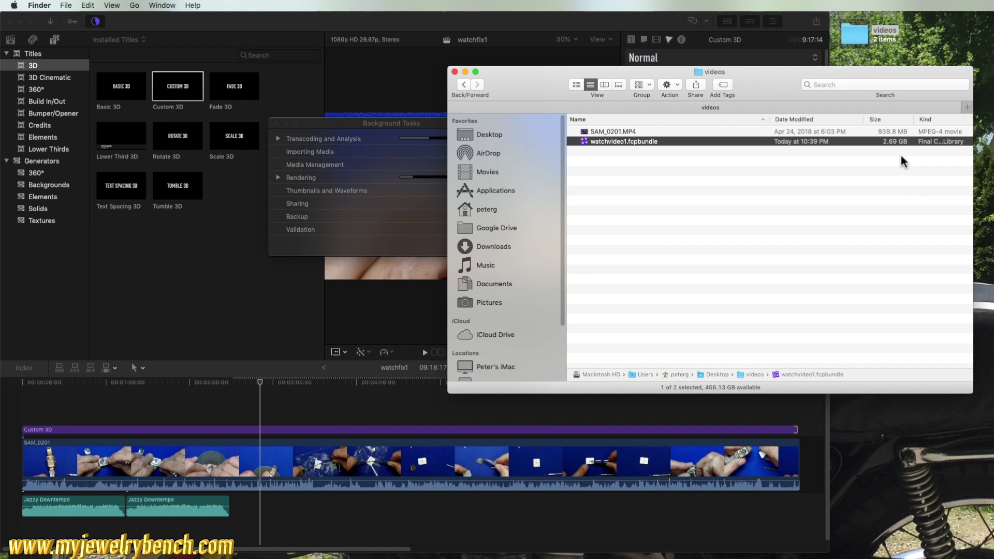
{"action": "left_click", "coordinate": [849, 131]}
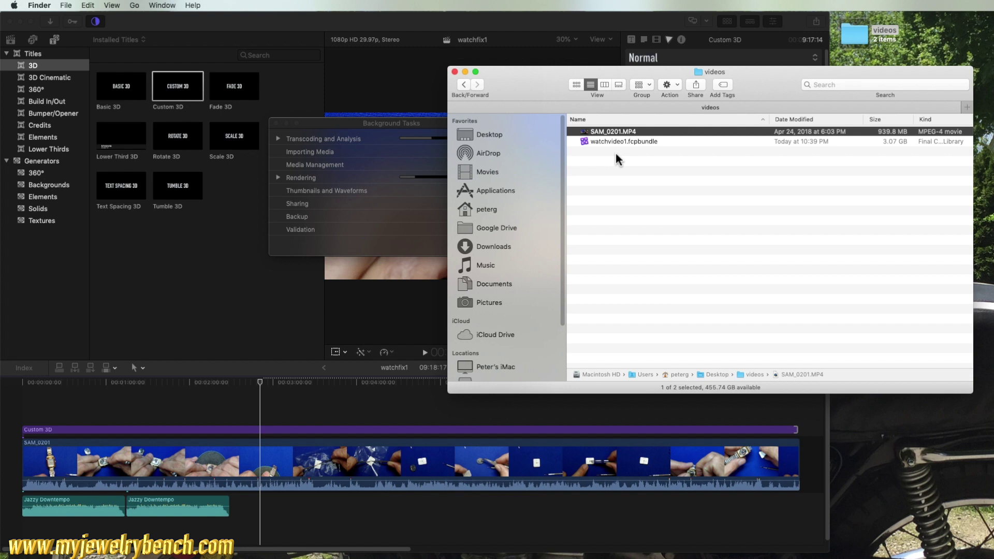
{"action": "left_click", "coordinate": [368, 123]}
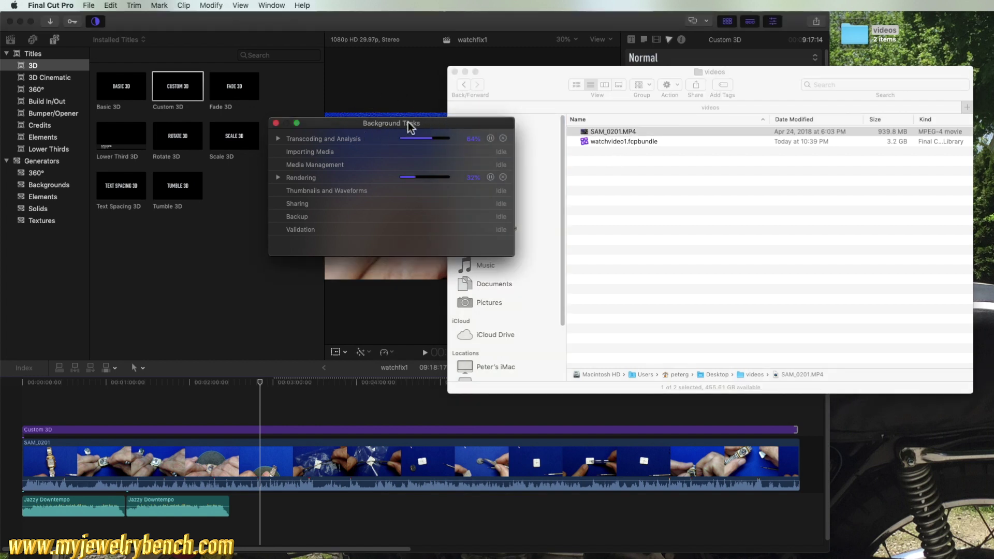
{"action": "left_click_drag", "start_coordinate": [436, 126], "coordinate": [387, 154]}
{"action": "left_click", "coordinate": [228, 152]}
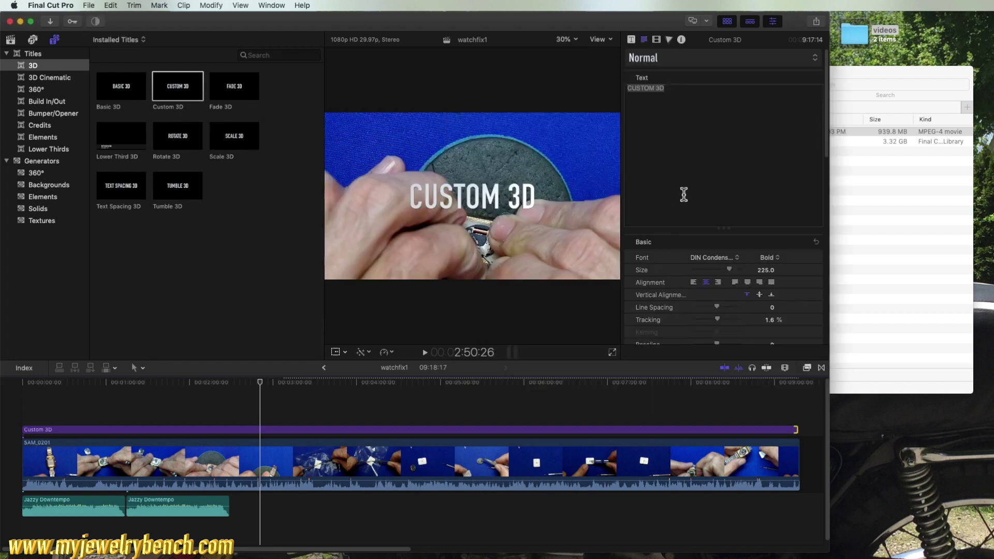
Select watchvideo1.fcpbundle in Finder to read its size, now 4.52 GB
{"action": "left_click", "coordinate": [872, 173]}
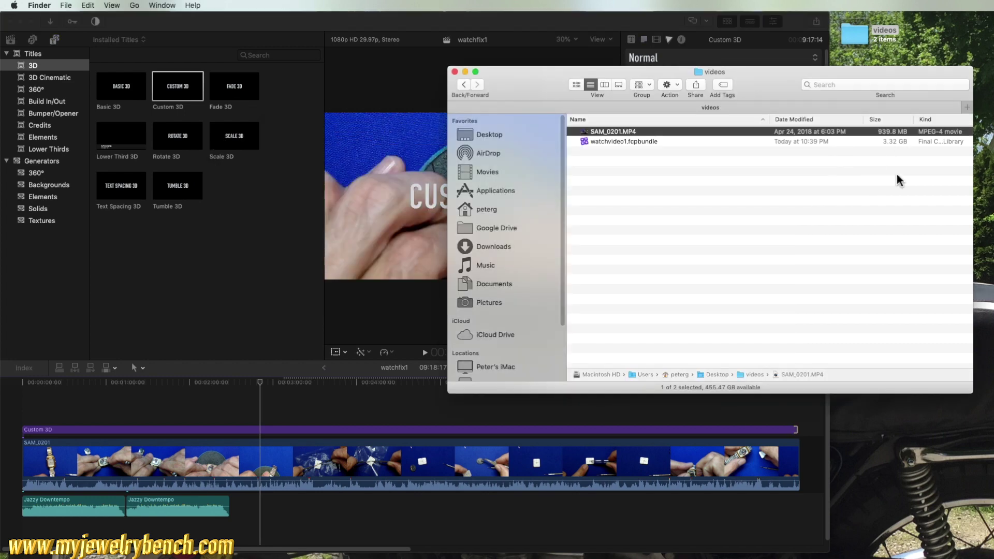
{"action": "left_click", "coordinate": [623, 141]}
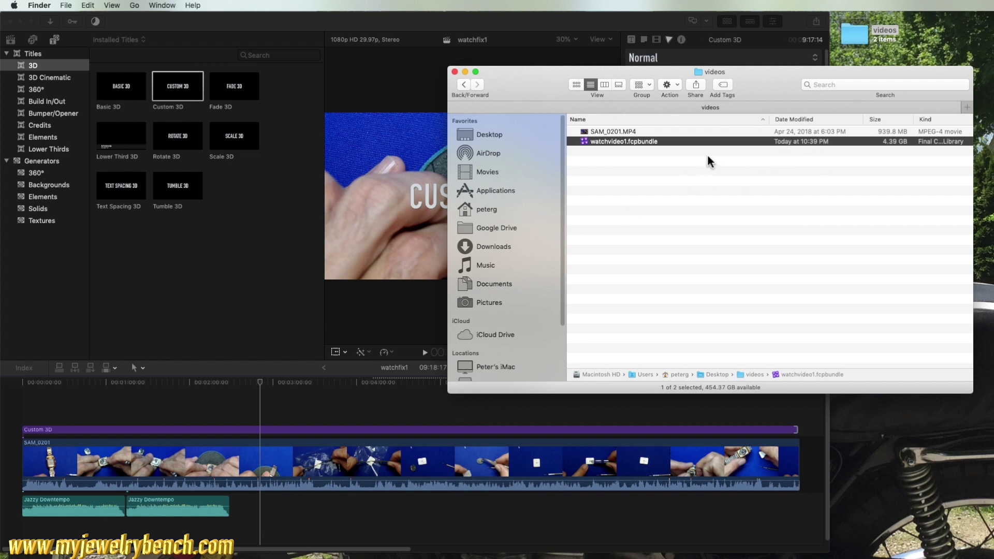
{"action": "left_click", "coordinate": [93, 20]}
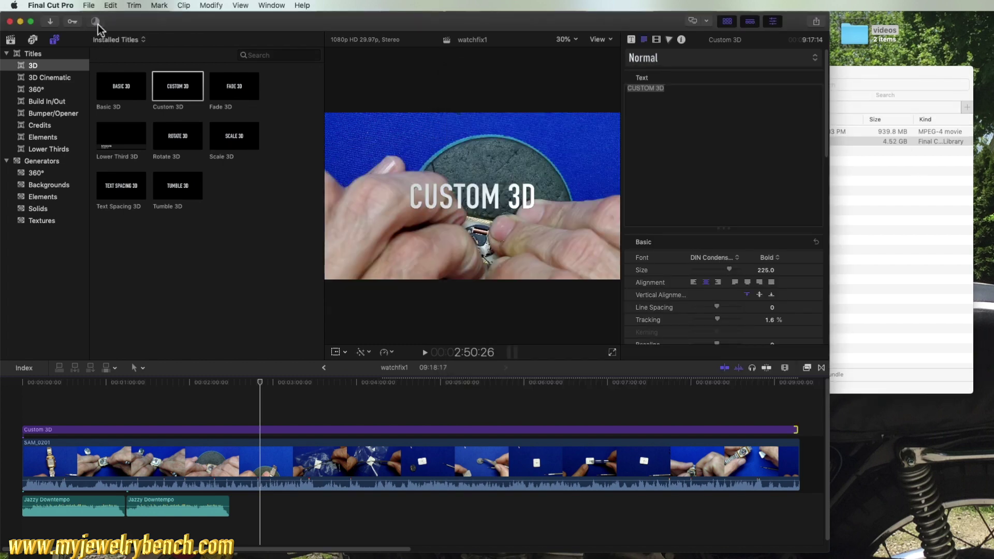
Check Background Tasks, with transcoding at 88% and rendering at 52%, then close the window
{"action": "left_click", "coordinate": [95, 22]}
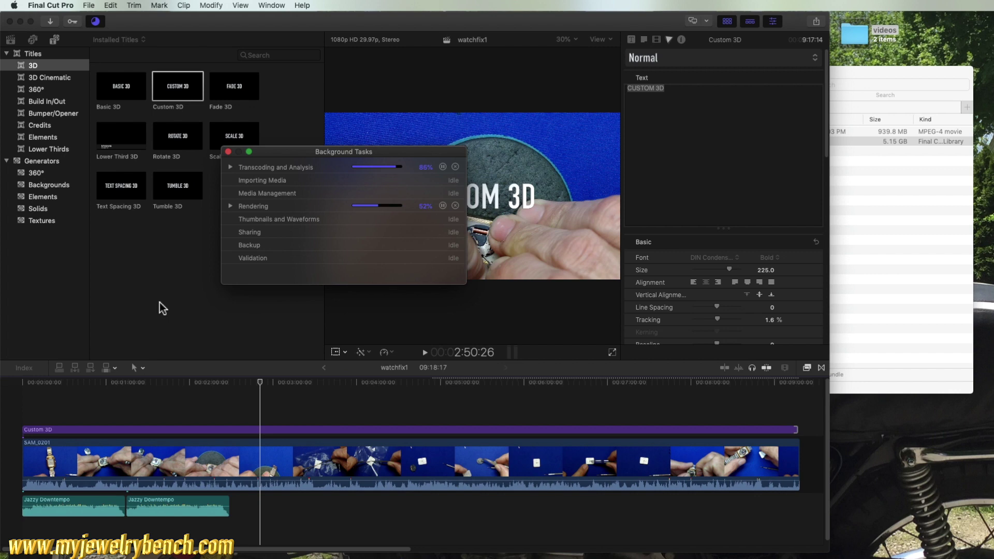
{"action": "left_click", "coordinate": [202, 432]}
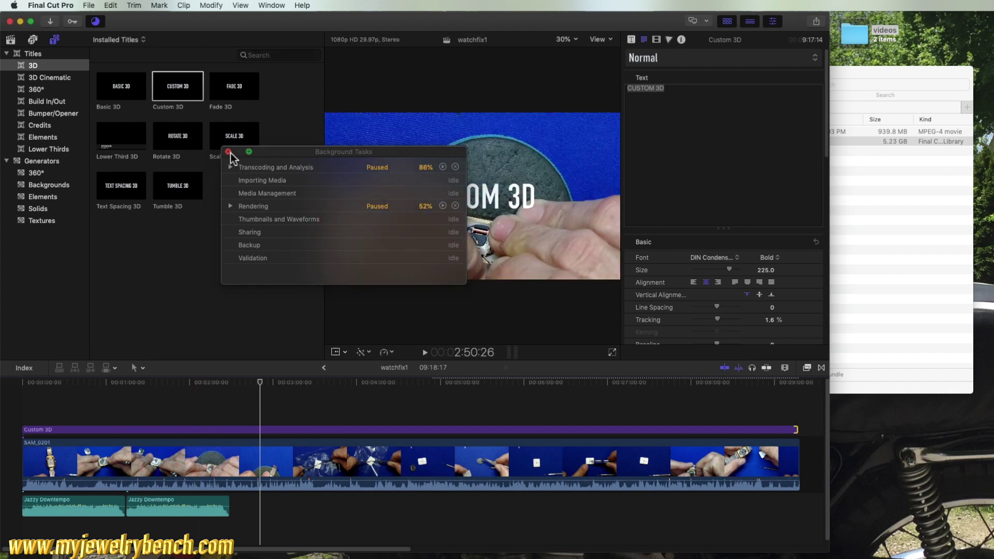
{"action": "left_click", "coordinate": [229, 151]}
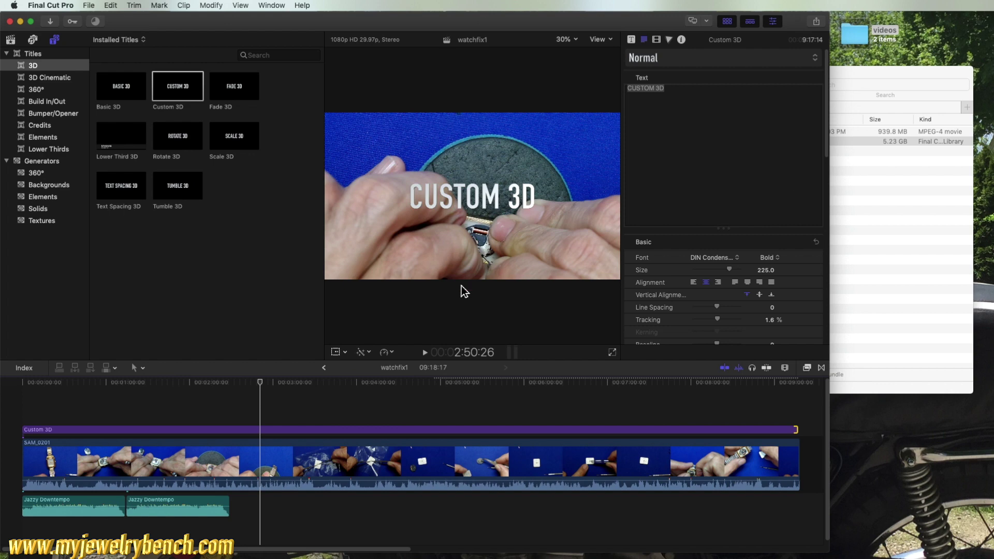
Show the watchvideo1 library's storage properties and select the SAM_0201 clip in the timeline
{"action": "left_click", "coordinate": [11, 39]}
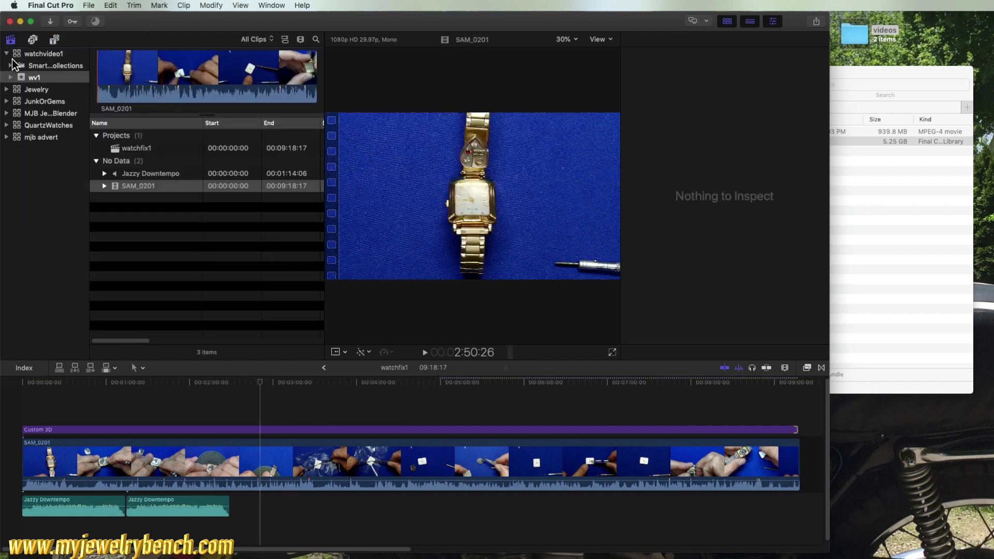
{"action": "left_click", "coordinate": [41, 56]}
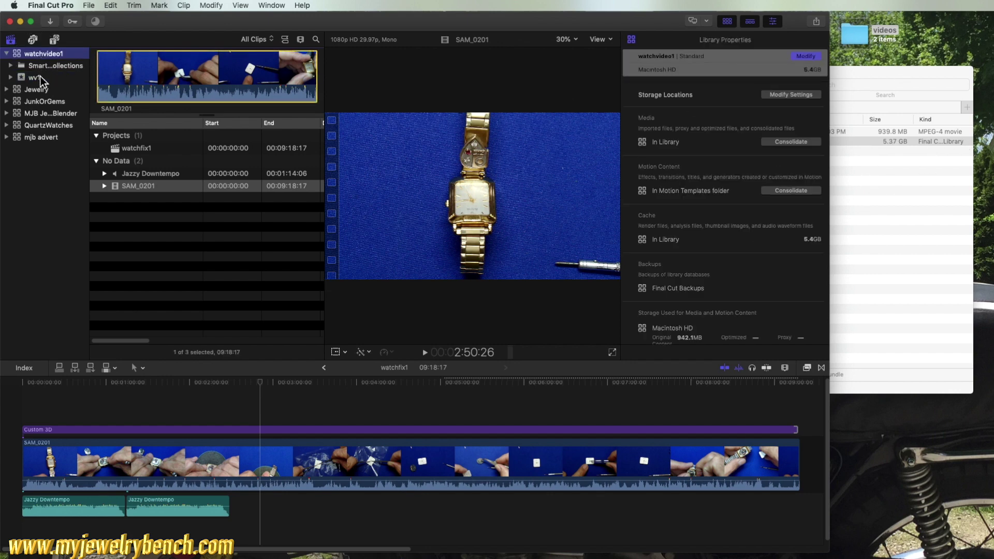
{"action": "left_click", "coordinate": [311, 460]}
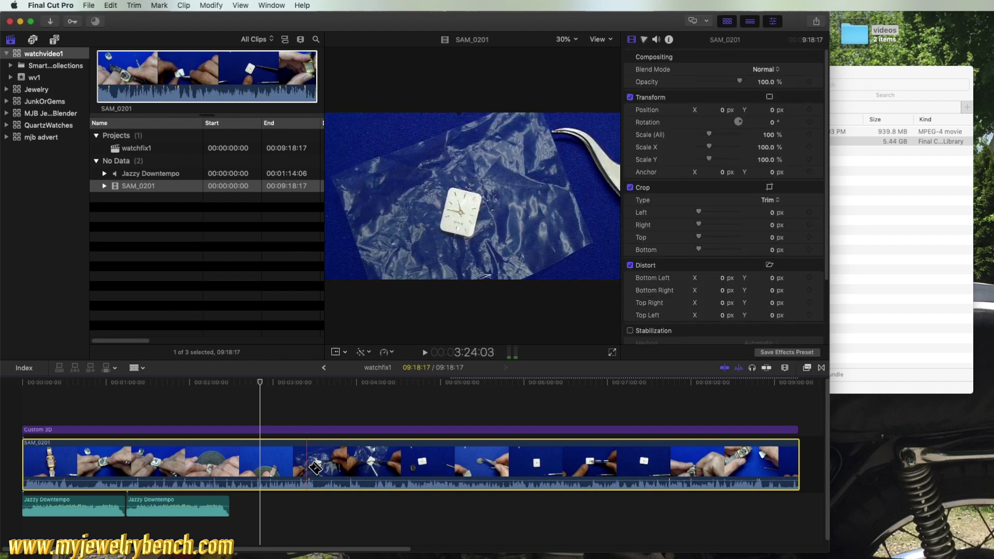
Split the SAM_0201 clip with the Blade tool, then select its first part with the Select tool
{"action": "key", "text": "b"}
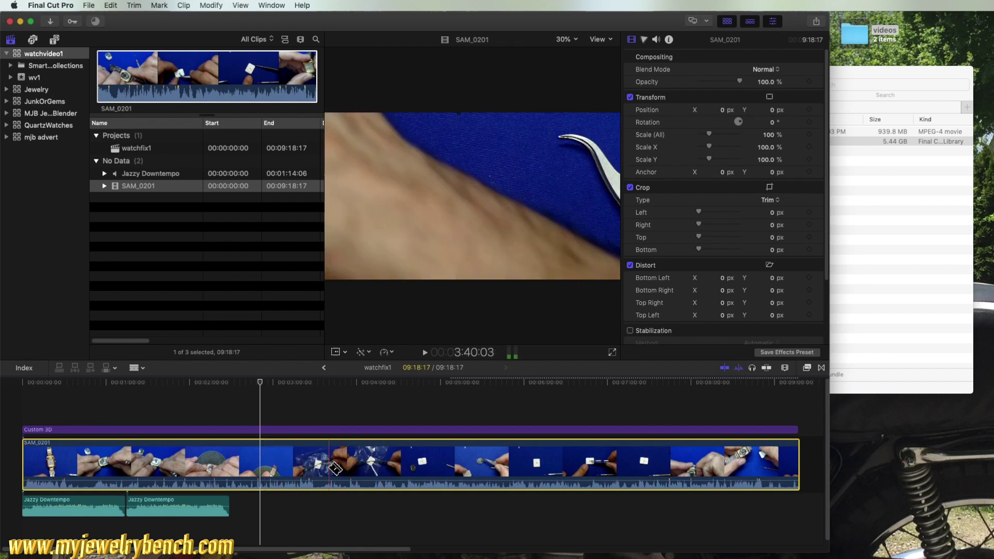
{"action": "left_click", "coordinate": [302, 468]}
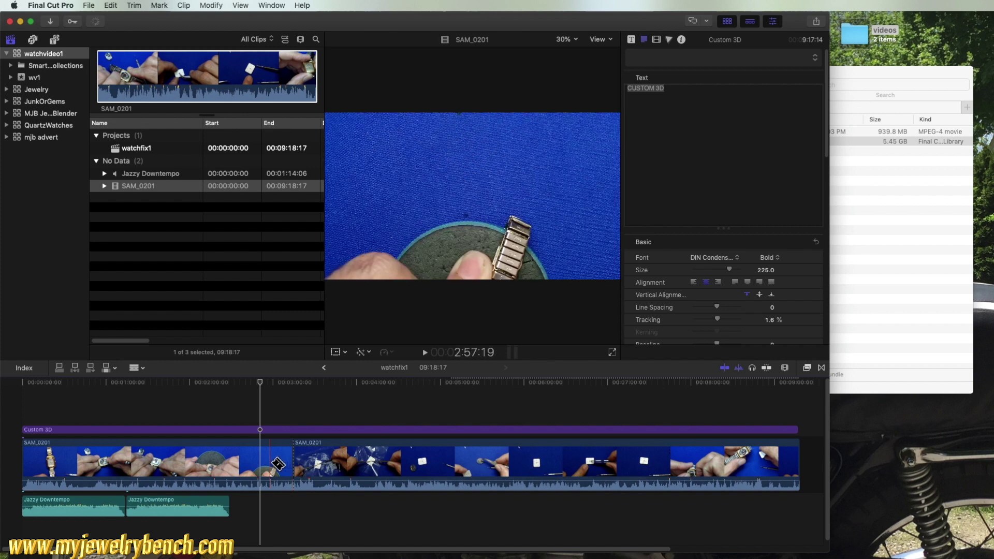
{"action": "key", "text": "a"}
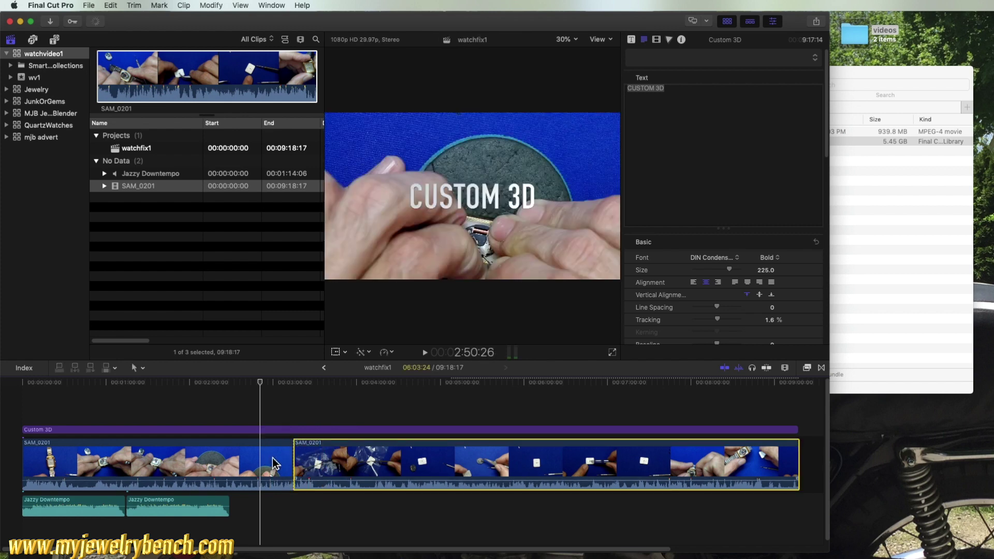
{"action": "left_click", "coordinate": [273, 463]}
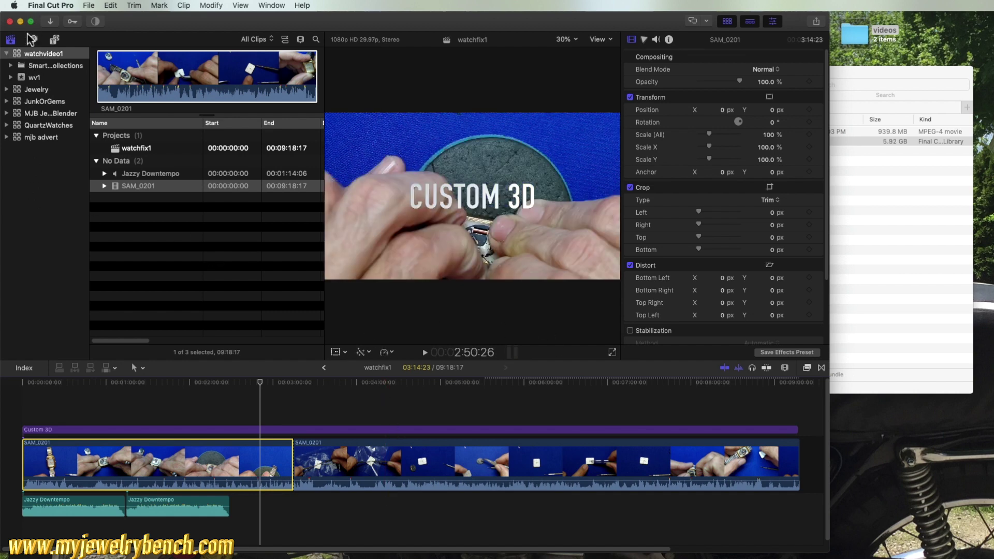
Create a new library named watchvideo2 in the videos folder using File > New > Library
{"action": "left_click", "coordinate": [19, 54]}
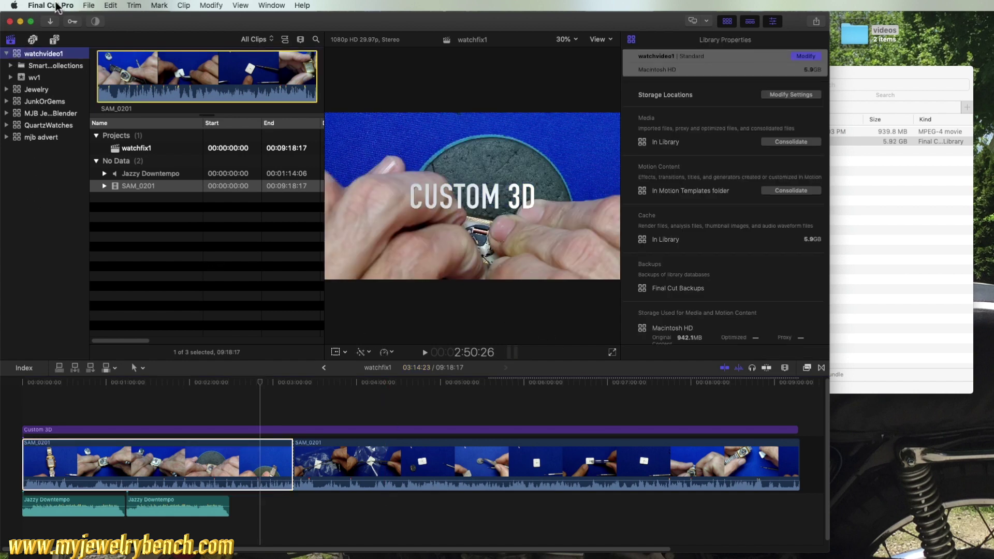
{"action": "left_click", "coordinate": [89, 6]}
{"action": "mouse_move", "coordinate": [214, 16]}
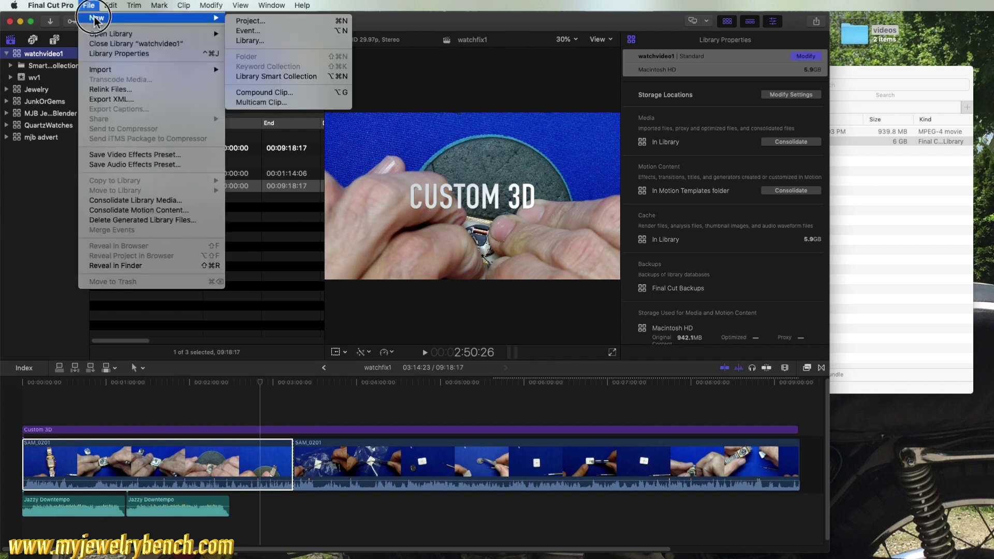
{"action": "left_click", "coordinate": [251, 40]}
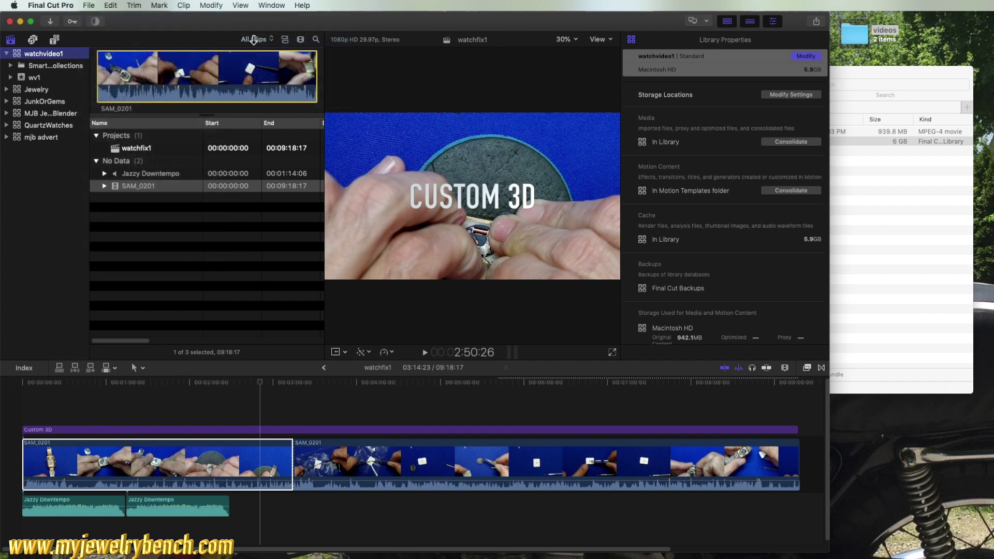
{"action": "type", "text": "watchvideo"}
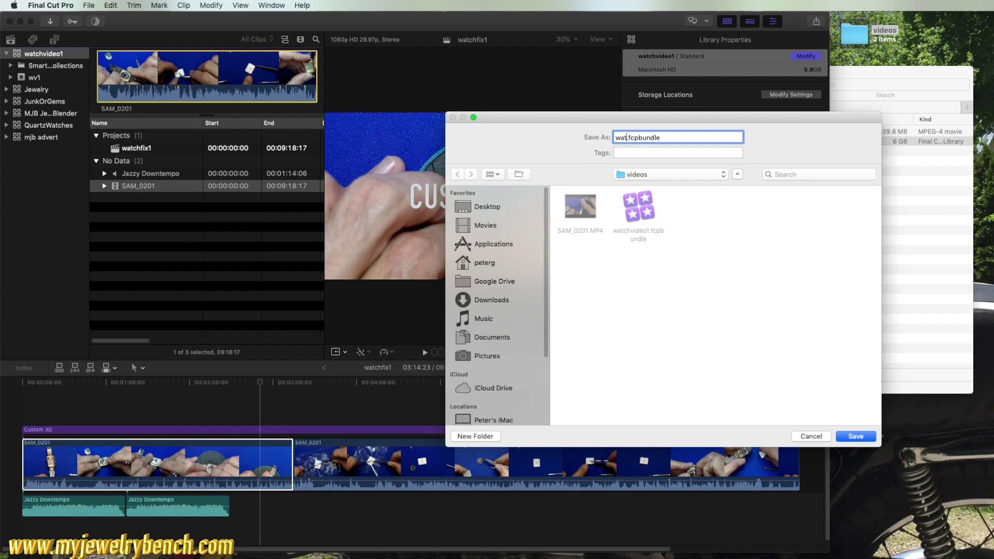
{"action": "type", "text": "2"}
{"action": "left_click", "coordinate": [870, 440]}
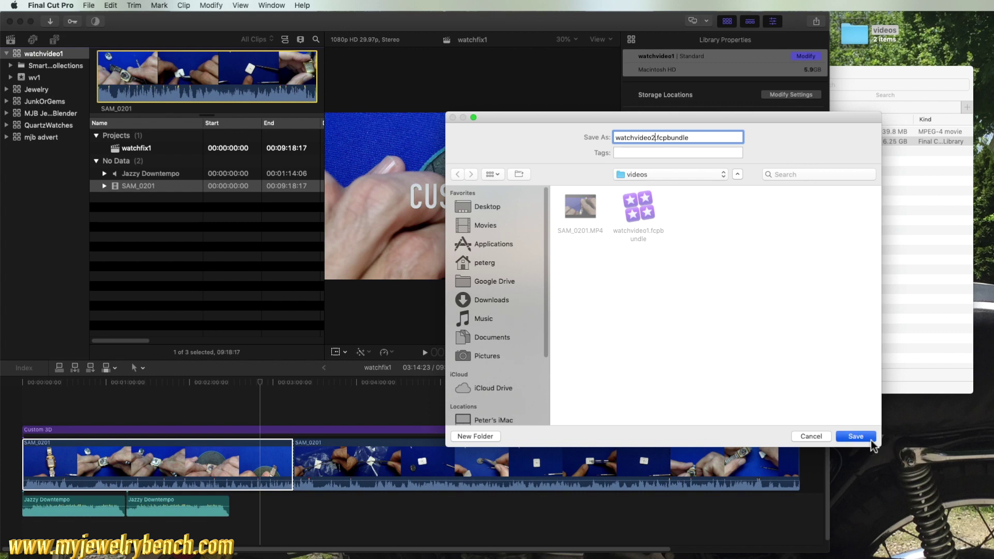
{"action": "left_click", "coordinate": [881, 234]}
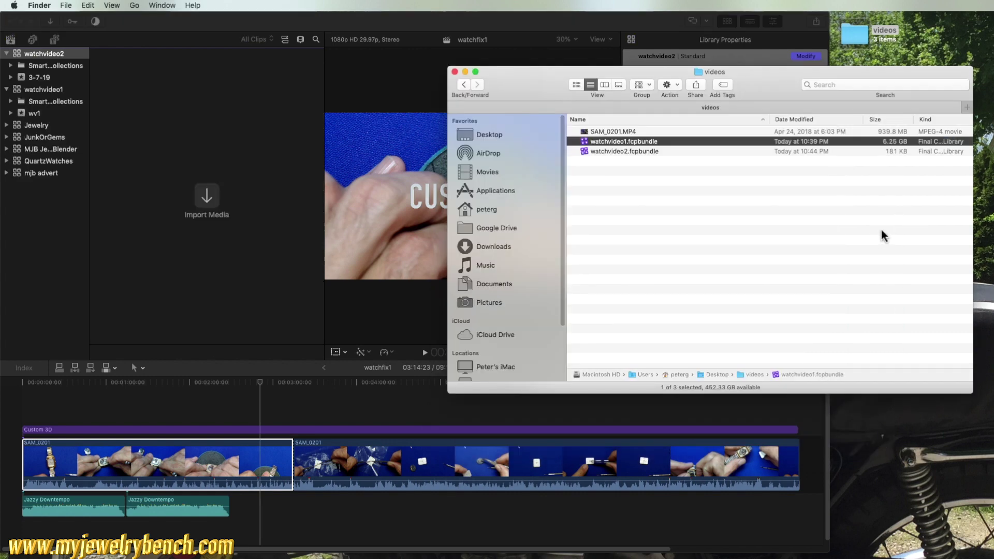
Select watchvideo2.fcpbundle in Finder to compare its 189 KB size with watchvideo1's 7.1 GB
{"action": "left_click", "coordinate": [597, 151]}
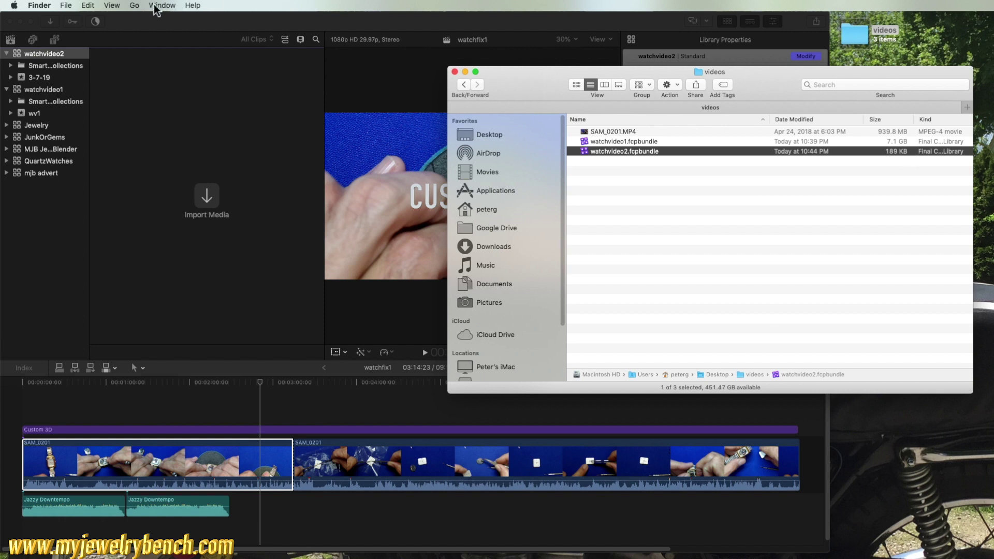
{"action": "left_click", "coordinate": [97, 23]}
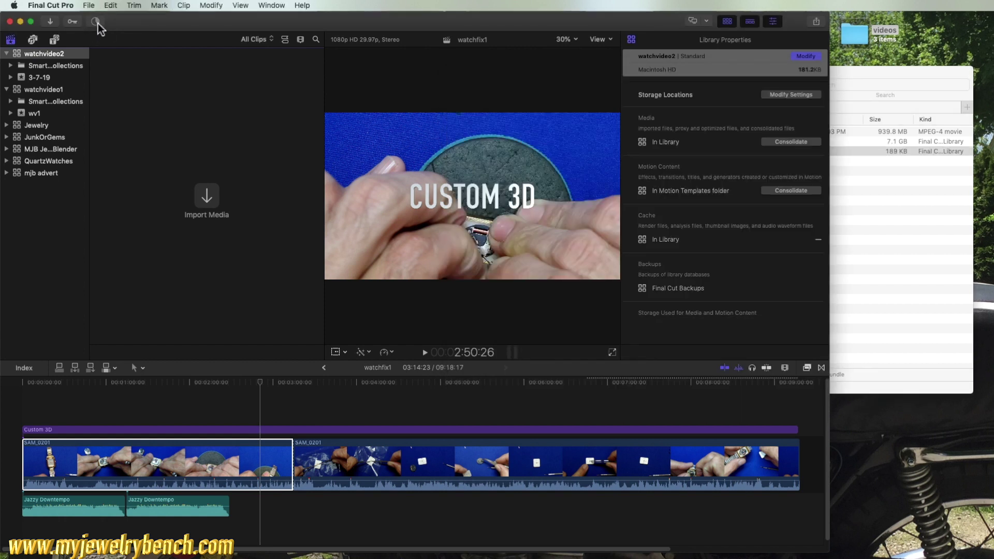
Check background rendering progress (about 52%) twice in Background Tasks, closing the window each time
{"action": "left_click", "coordinate": [97, 23]}
{"action": "left_click_drag", "start_coordinate": [396, 156], "coordinate": [687, 172]}
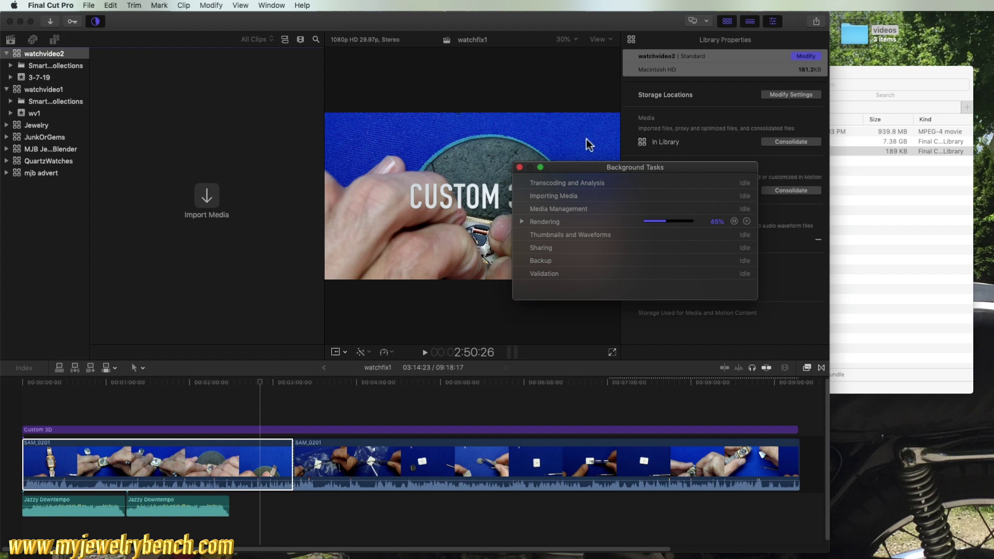
{"action": "left_click", "coordinate": [520, 167]}
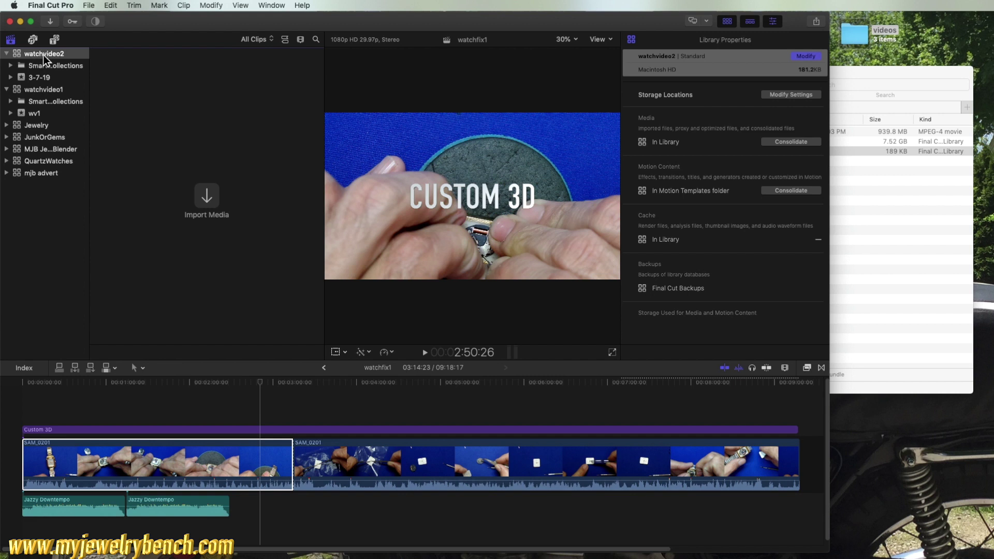
{"action": "left_click", "coordinate": [101, 23]}
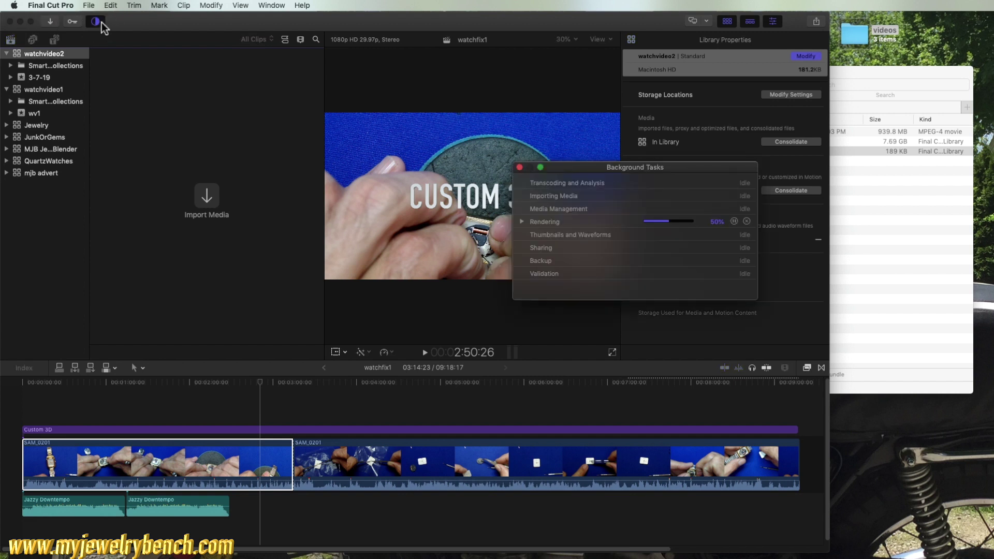
{"action": "left_click", "coordinate": [521, 168]}
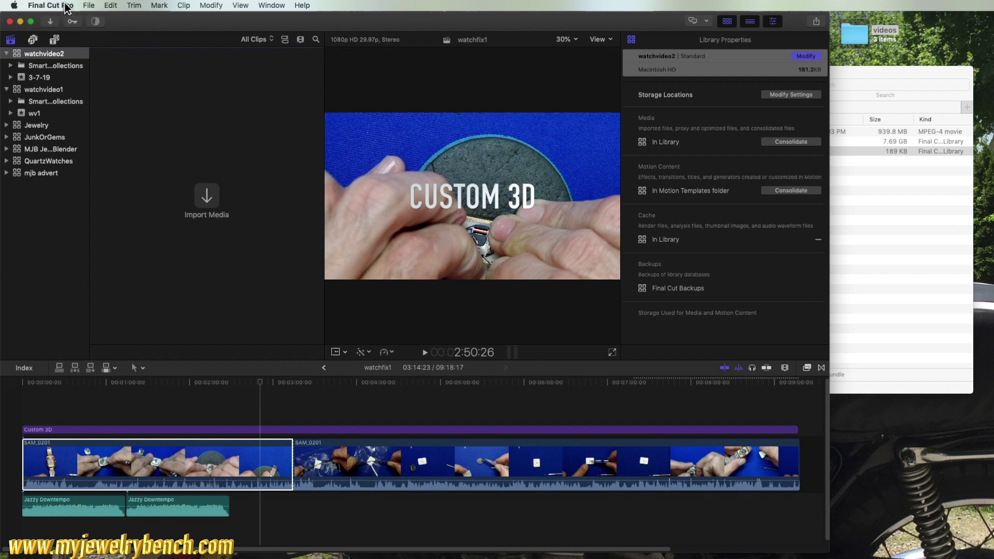
{"action": "left_click", "coordinate": [64, 6]}
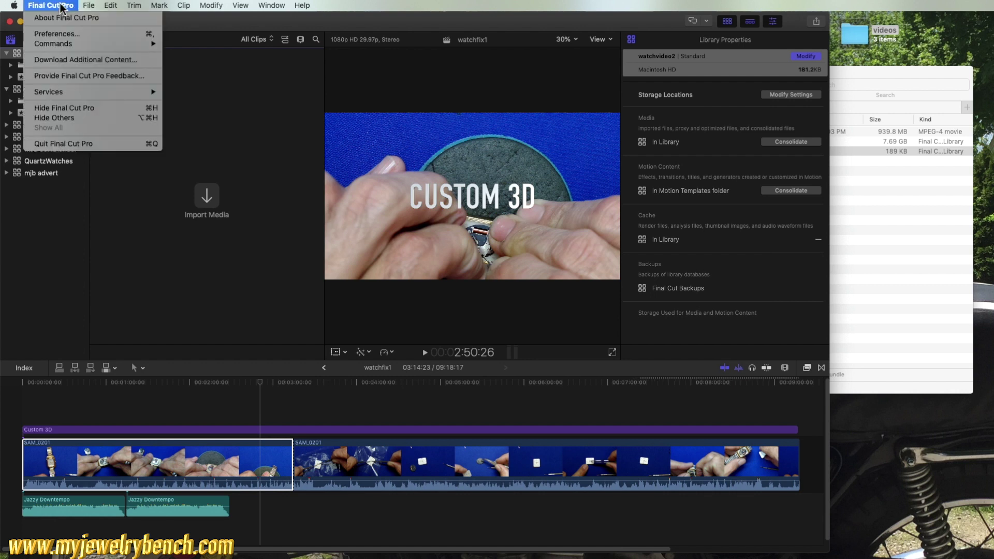
In Preferences, browse the General through Destinations panes, then uncheck Background render under Playback
{"action": "left_click", "coordinate": [56, 34]}
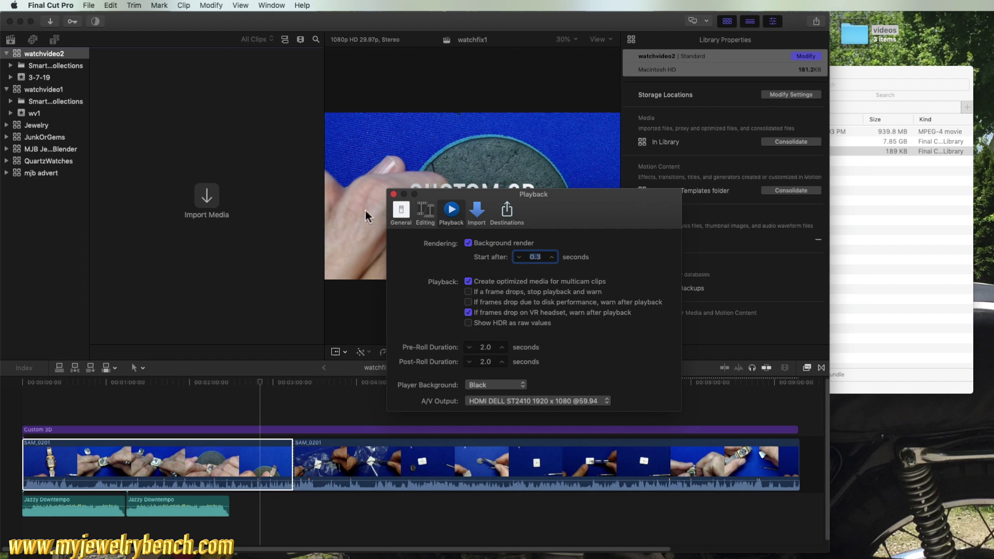
{"action": "left_click", "coordinate": [400, 210]}
{"action": "left_click", "coordinate": [420, 213]}
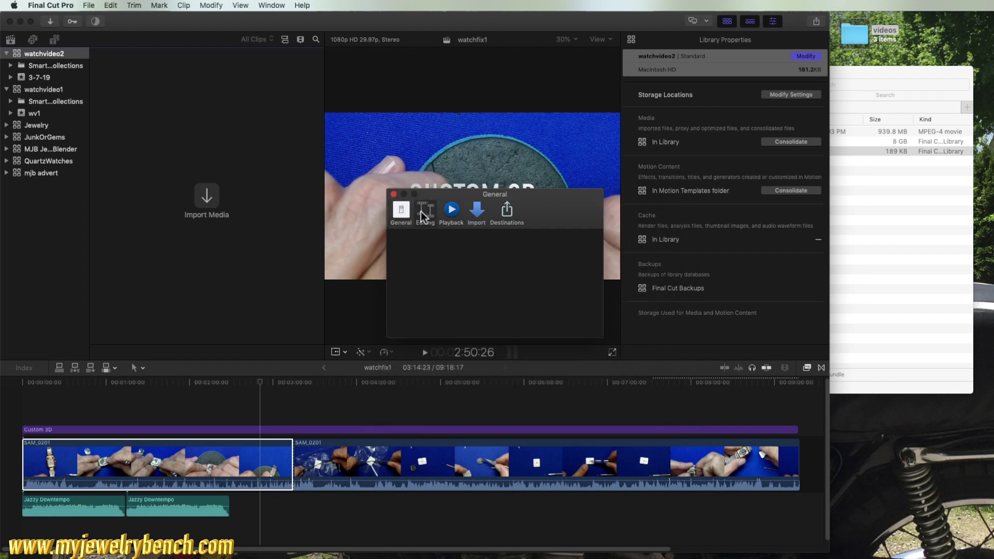
{"action": "left_click", "coordinate": [450, 211]}
{"action": "left_click", "coordinate": [476, 216]}
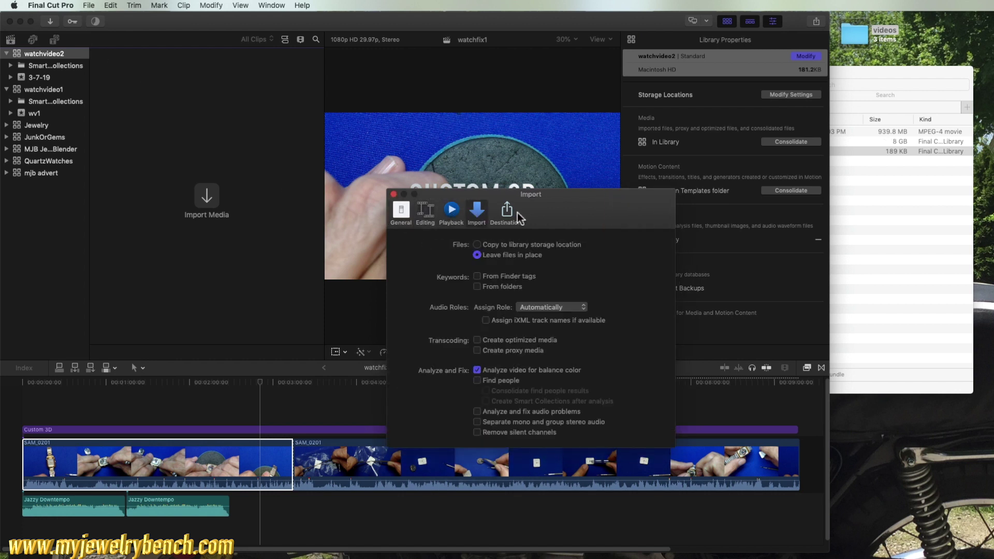
{"action": "left_click", "coordinate": [507, 212]}
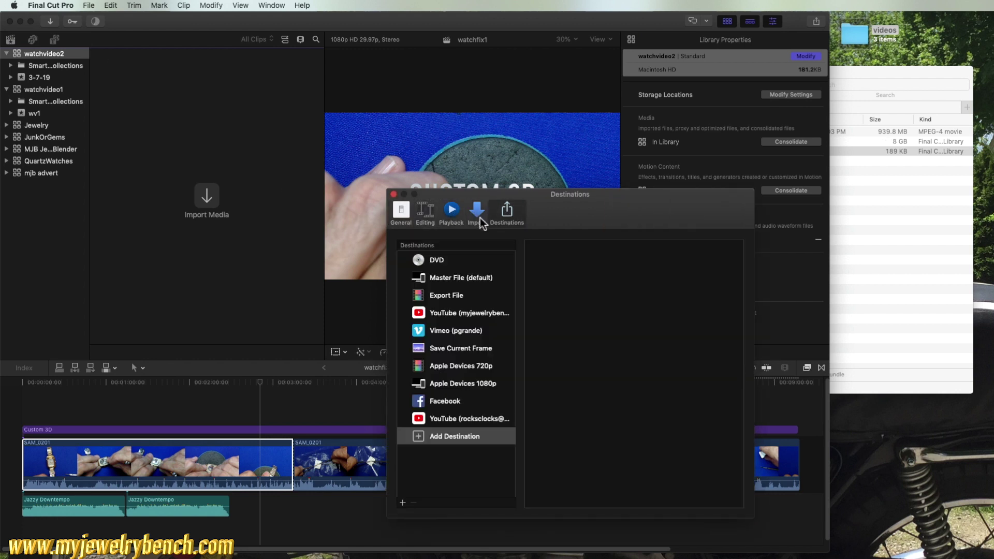
{"action": "left_click", "coordinate": [451, 210]}
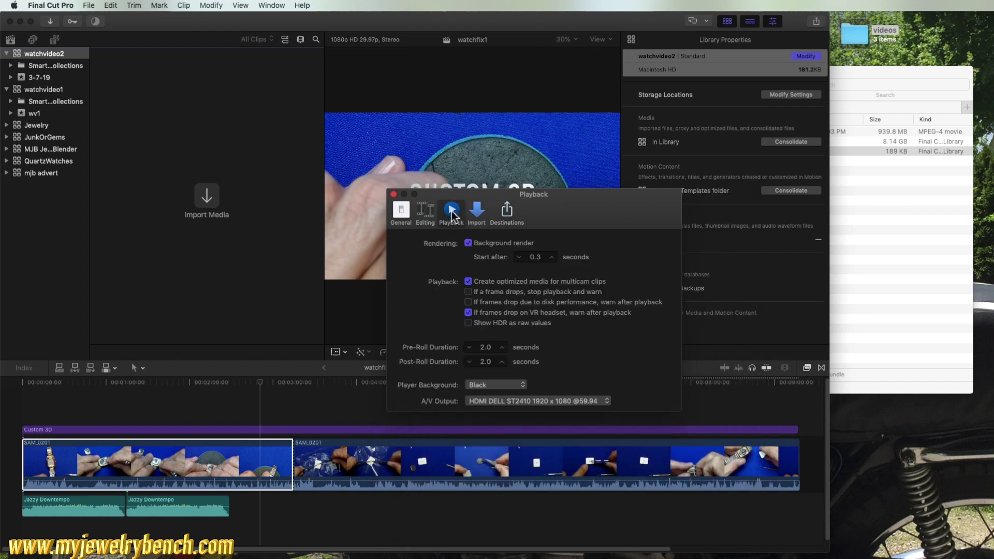
{"action": "left_click", "coordinate": [468, 243]}
{"action": "left_click", "coordinate": [469, 243]}
{"action": "left_click", "coordinate": [394, 194]}
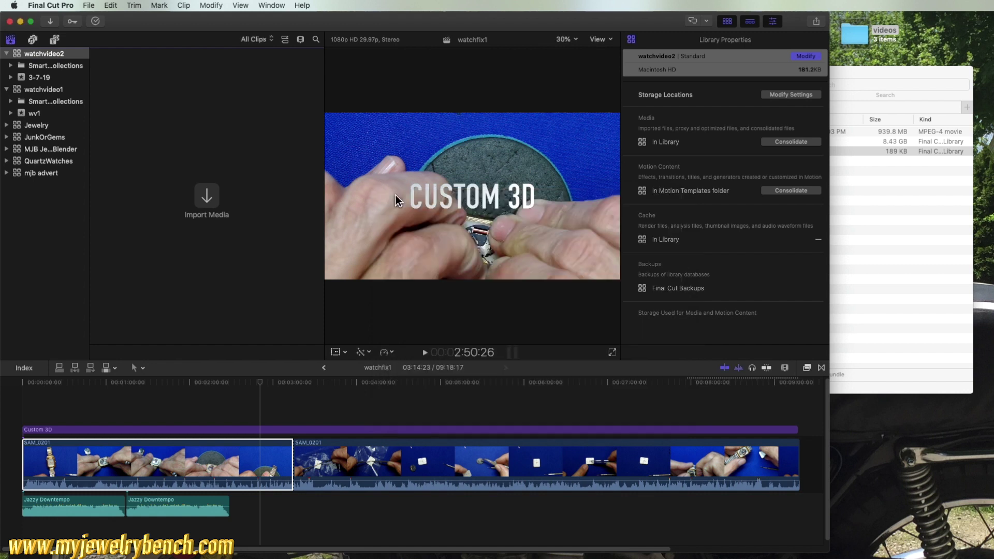
Select the watchvideo2 library to show its 181.2 KB properties
{"action": "left_click", "coordinate": [46, 56]}
Import SAM_0201.MP4 into watchvideo2's 3-7-19 event and select the imported clip
{"action": "left_click", "coordinate": [204, 196]}
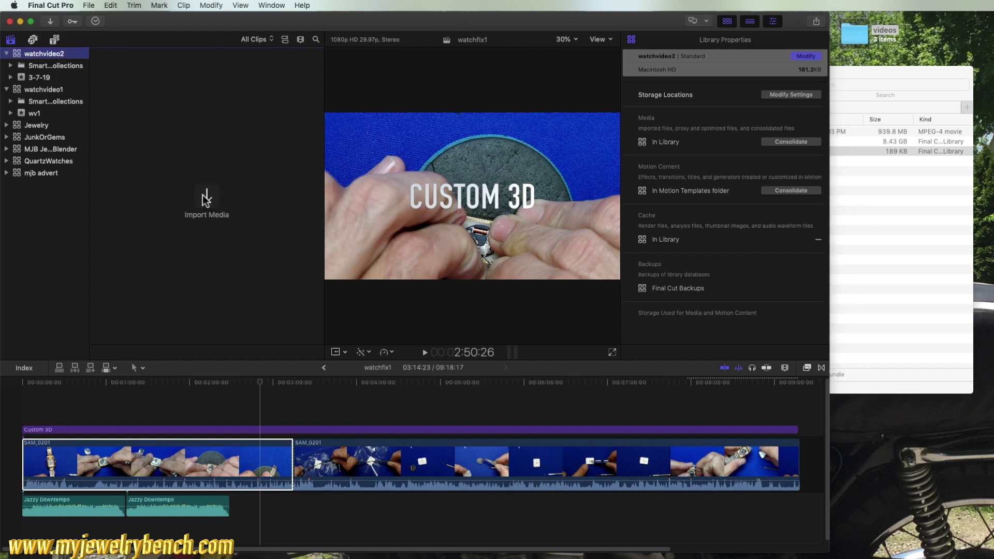
{"action": "left_click", "coordinate": [511, 321]}
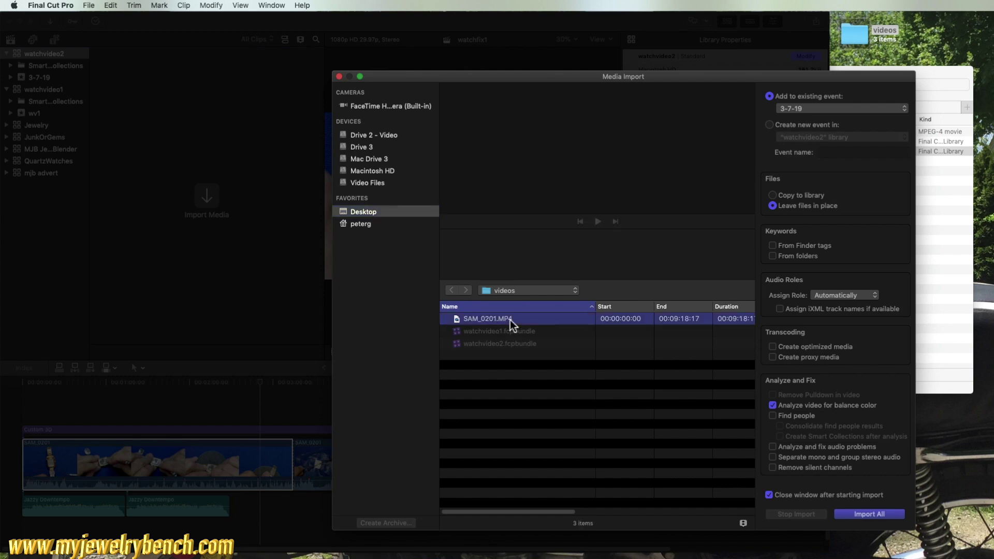
{"action": "left_click", "coordinate": [859, 514]}
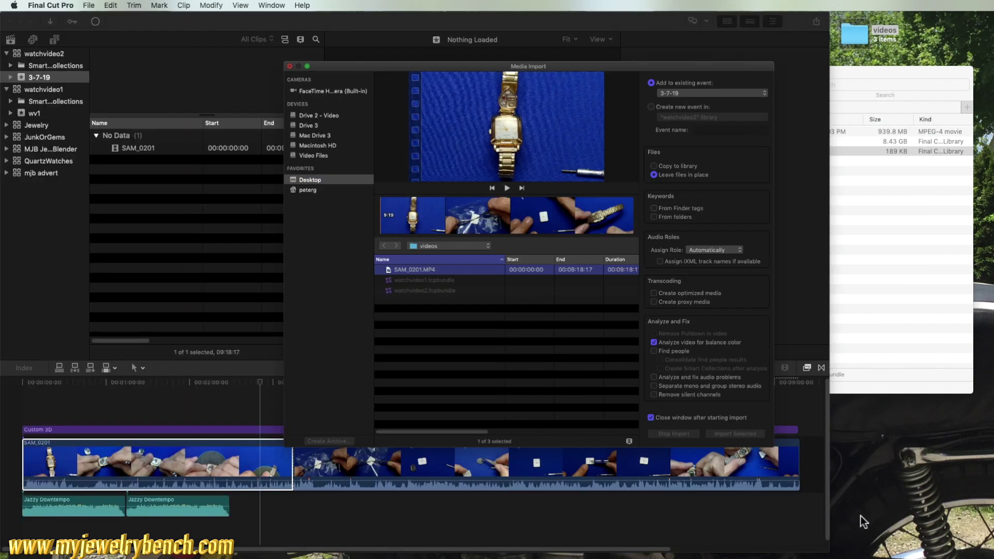
{"action": "left_click", "coordinate": [141, 148]}
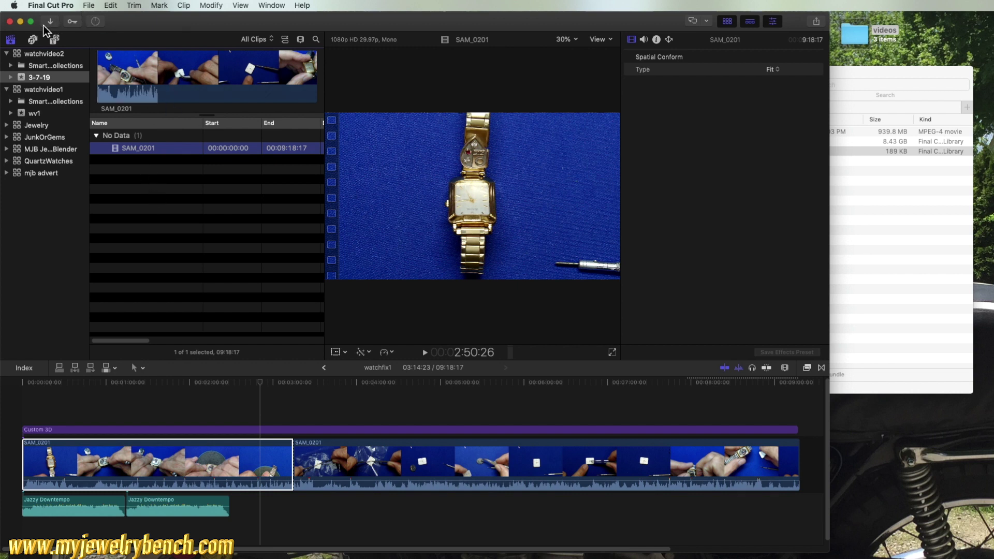
{"action": "left_click", "coordinate": [35, 44]}
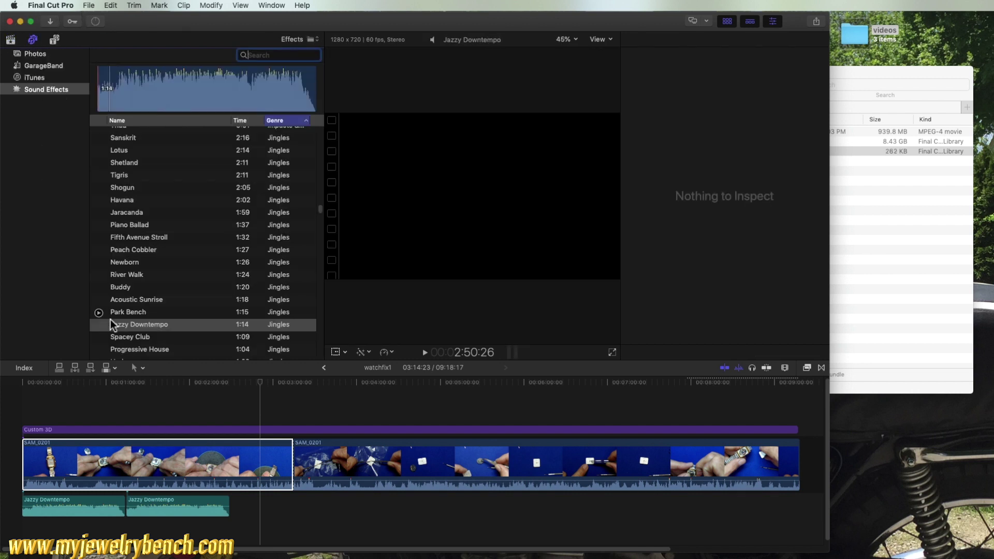
Create an empty project named wv2 in watchvideo2's 3-7-19 event and select it
{"action": "left_click", "coordinate": [15, 42]}
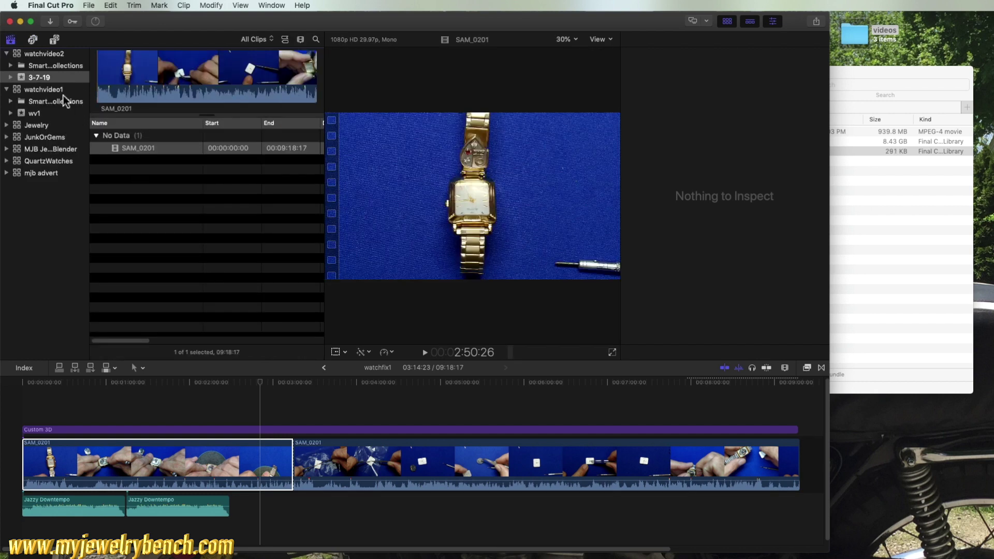
{"action": "left_click", "coordinate": [91, 6]}
{"action": "mouse_move", "coordinate": [101, 19]}
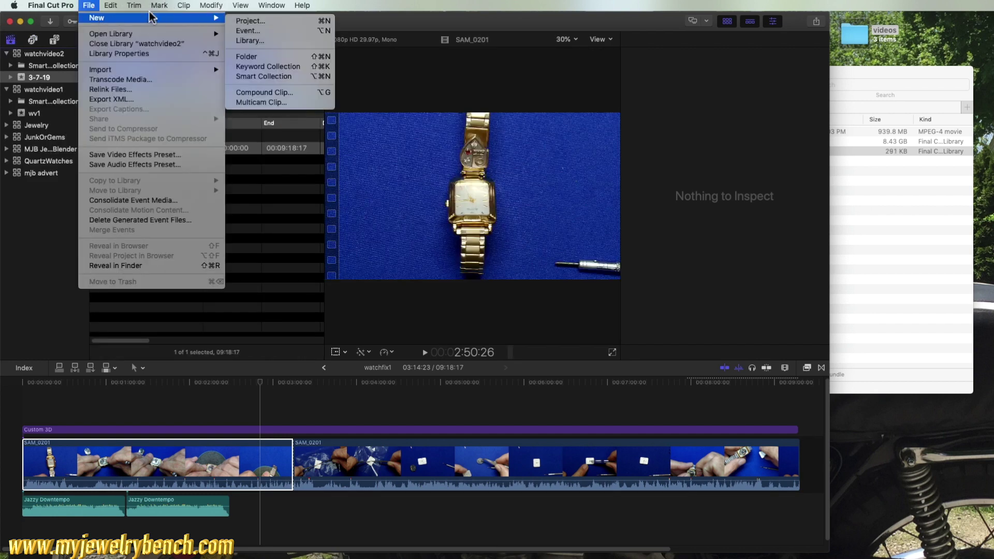
{"action": "left_click", "coordinate": [260, 22]}
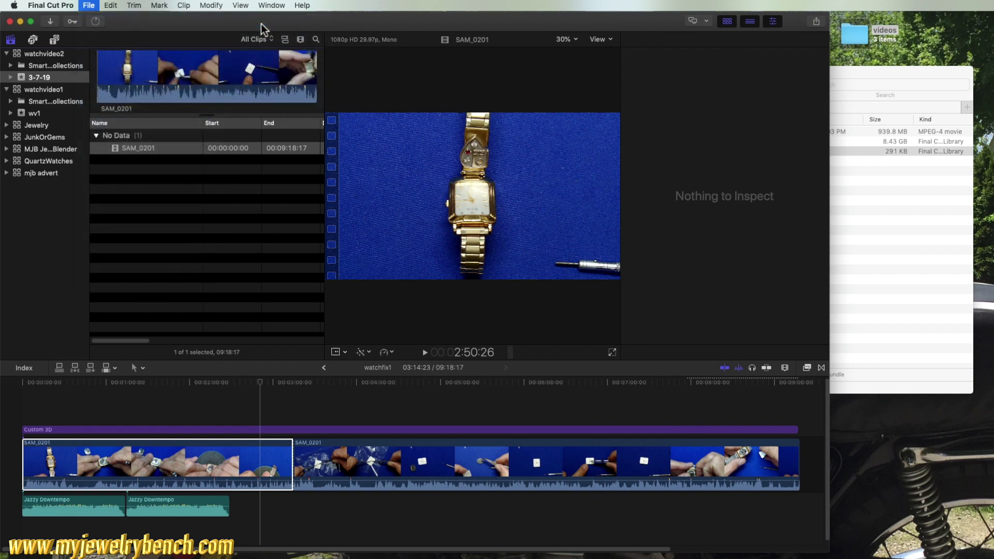
{"action": "type", "text": "v"}
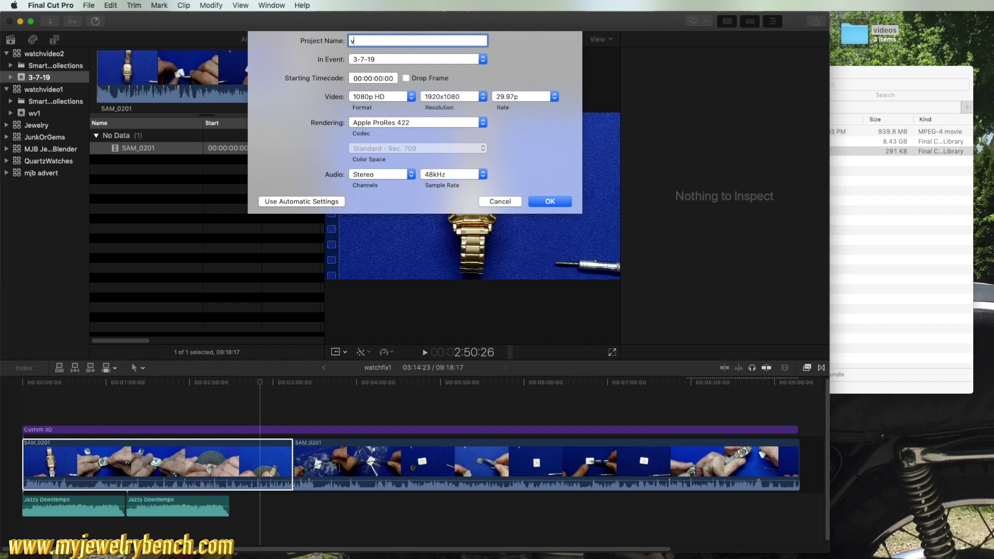
{"action": "type", "text": "wv2"}
{"action": "key", "text": "Return"}
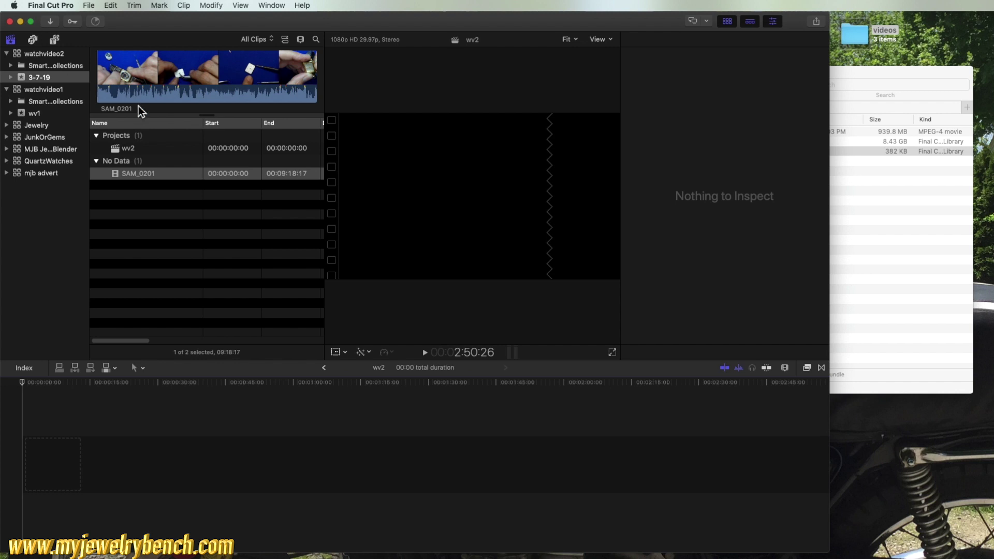
{"action": "left_click", "coordinate": [141, 147]}
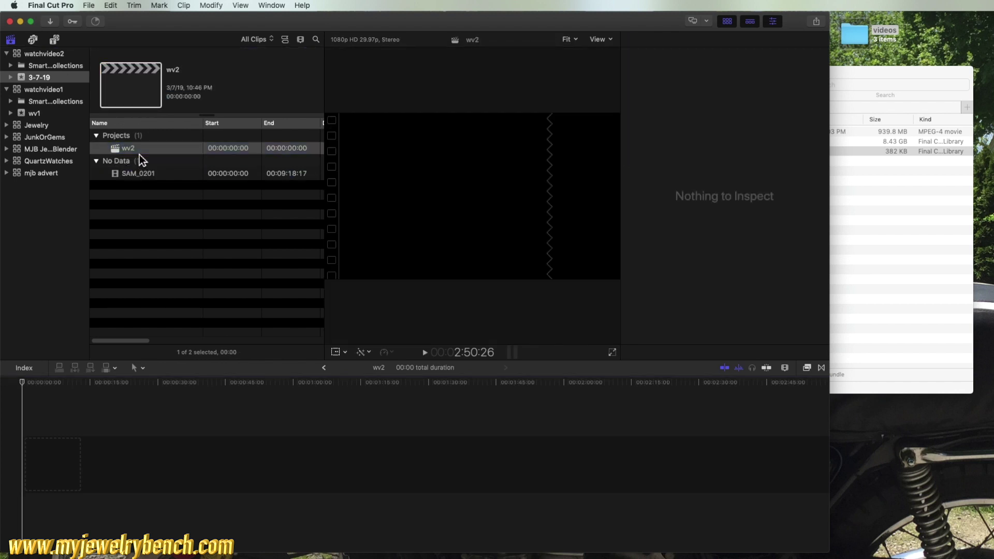
Drag the full SAM_0201 clip into the wv2 timeline and zoom out to show all of it
{"action": "left_click", "coordinate": [139, 173]}
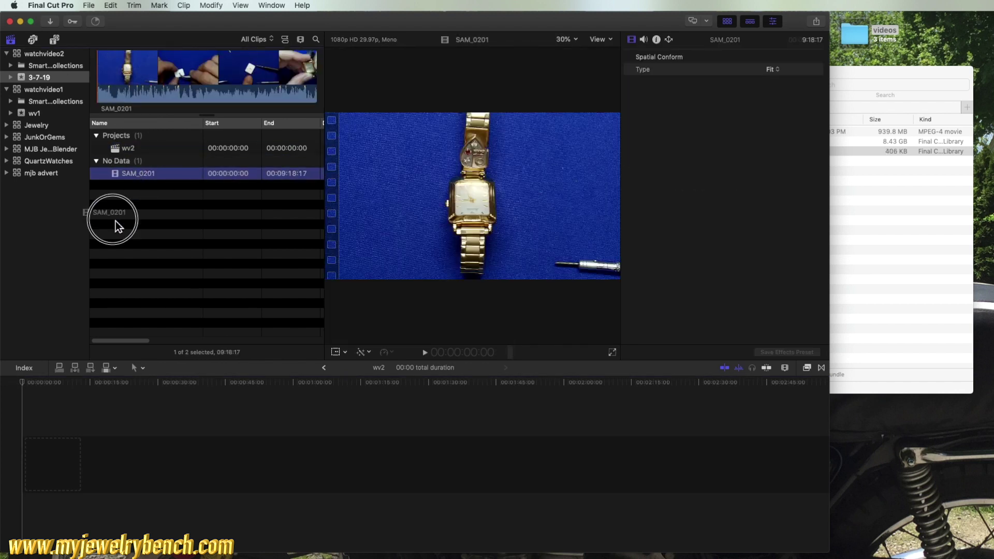
{"action": "left_click_drag", "start_coordinate": [116, 222], "coordinate": [45, 469]}
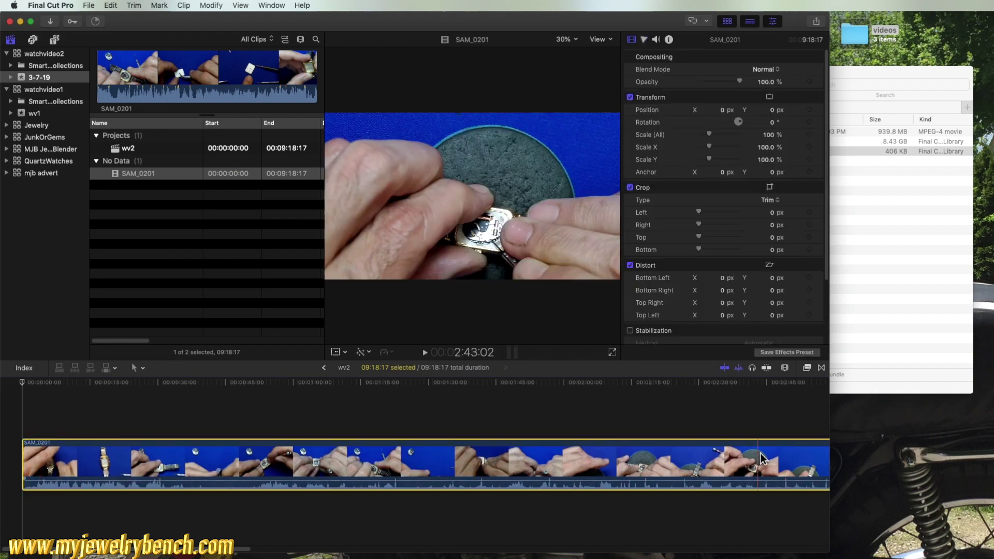
{"action": "left_click", "coordinate": [784, 367]}
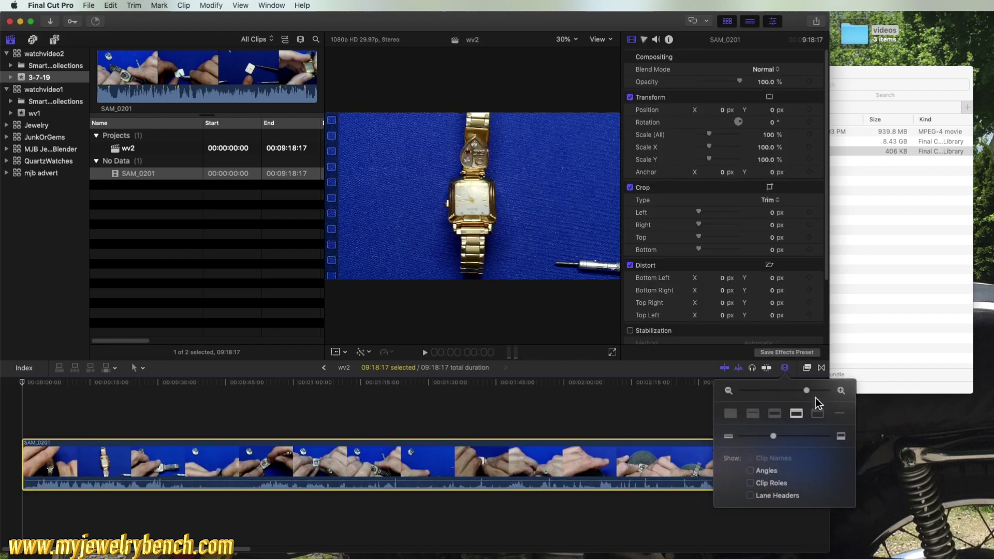
{"action": "left_click_drag", "start_coordinate": [815, 397], "coordinate": [789, 393]}
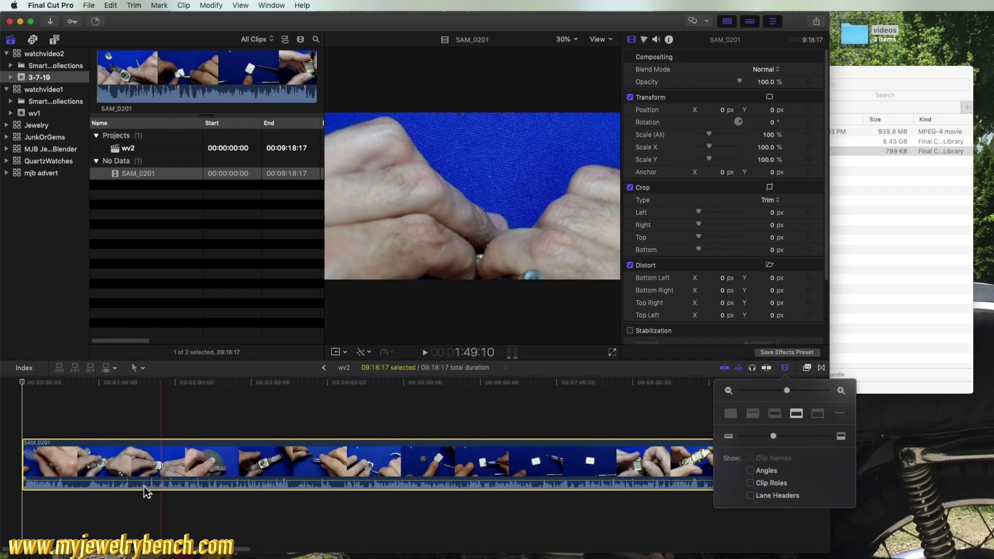
{"action": "left_click", "coordinate": [36, 46]}
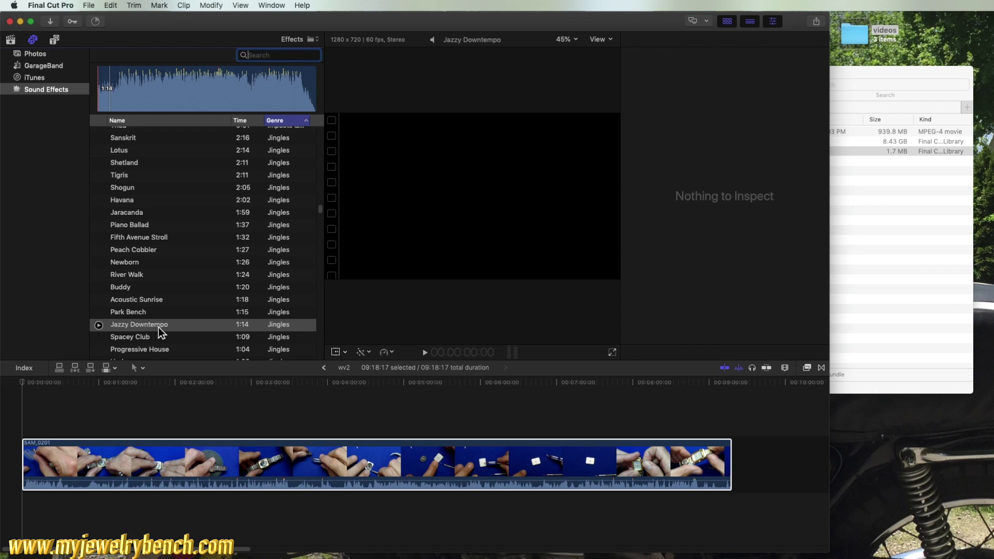
Place Jazzy Downtempo under the start of SAM_0201, with a pasted copy directly after it
{"action": "left_click_drag", "start_coordinate": [147, 328], "coordinate": [31, 510]}
{"action": "key", "text": "super+4"}
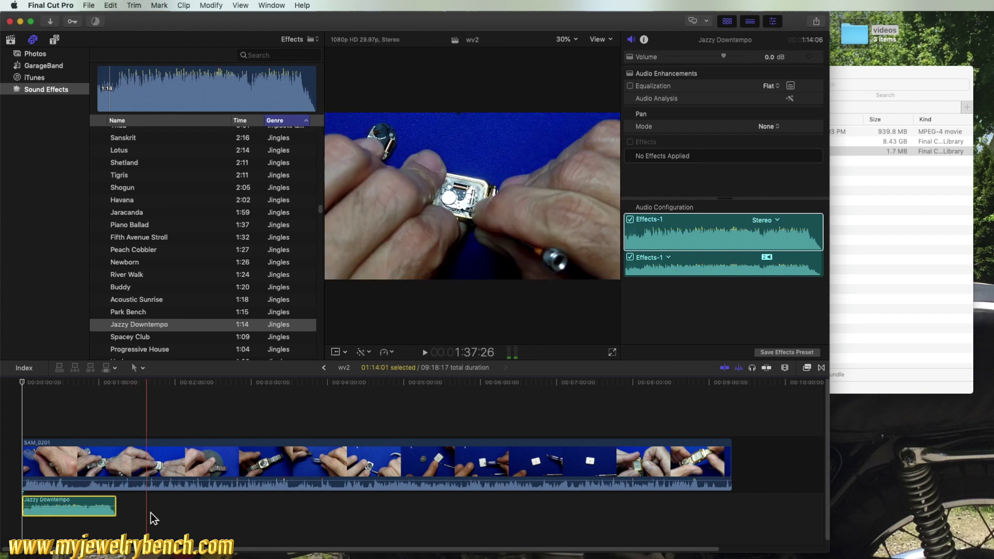
{"action": "key", "text": "super+v"}
{"action": "left_click_drag", "start_coordinate": [173, 504], "coordinate": [145, 504]}
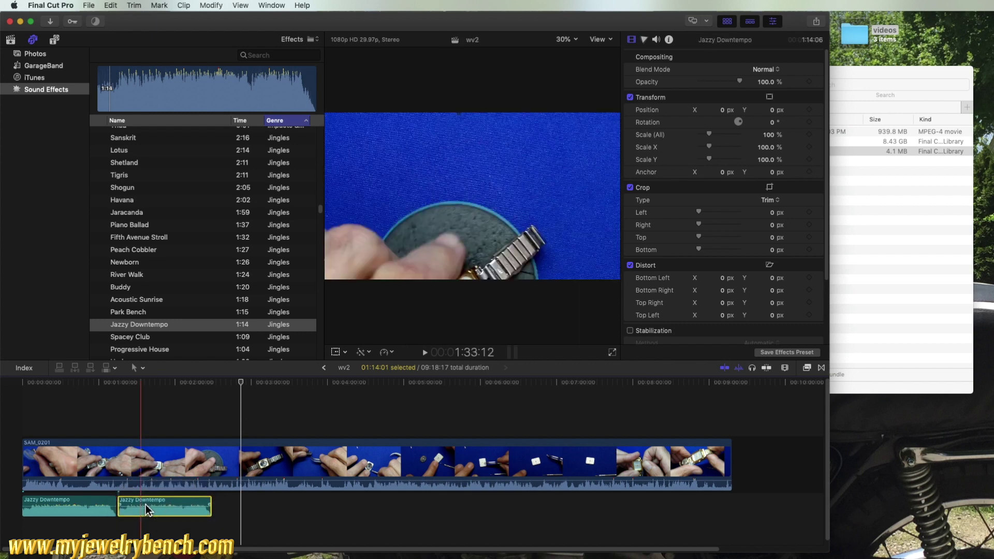
Add the 3D > Custom 3D title above SAM_0201, spanning the whole timeline
{"action": "left_click", "coordinate": [55, 42]}
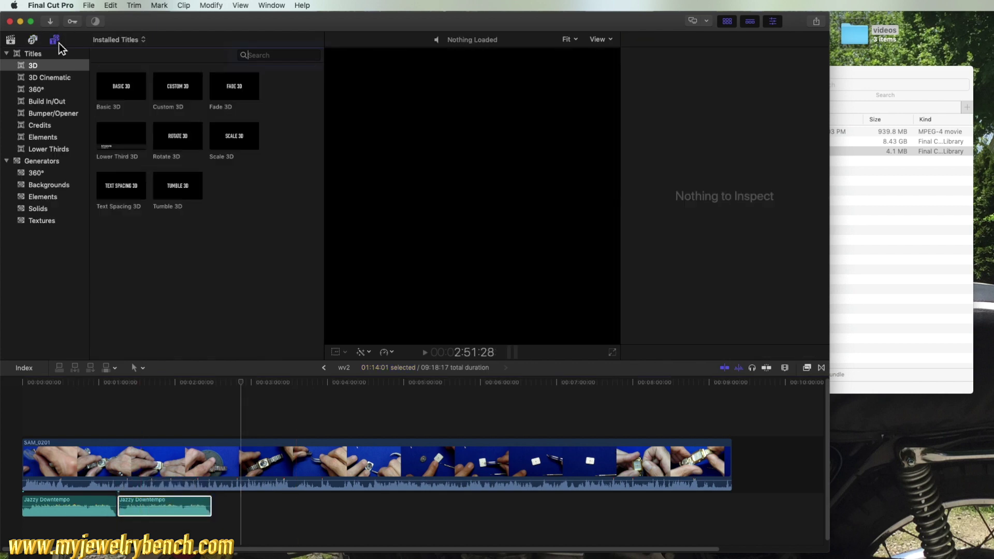
{"action": "left_click", "coordinate": [177, 94]}
{"action": "left_click_drag", "start_coordinate": [199, 79], "coordinate": [729, 443]}
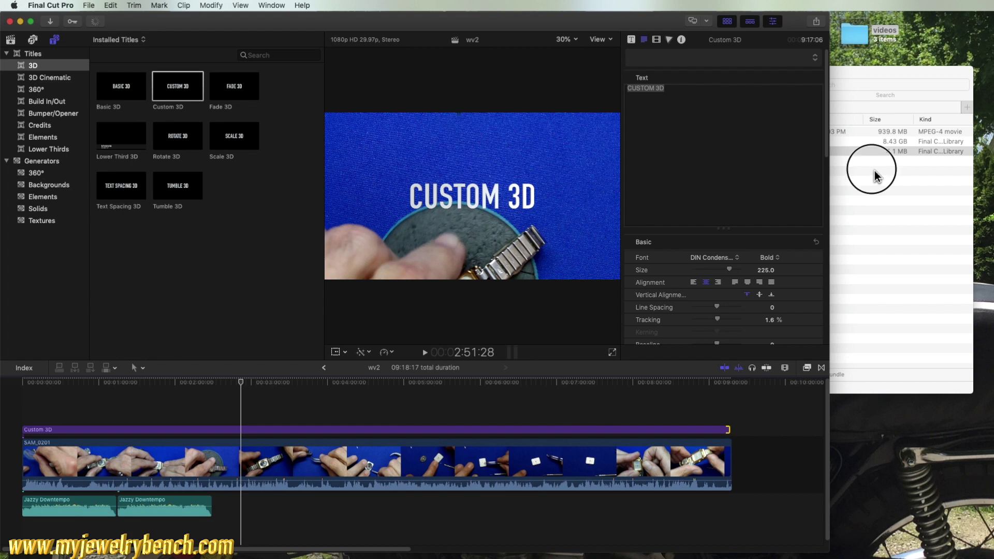
{"action": "left_click", "coordinate": [874, 170]}
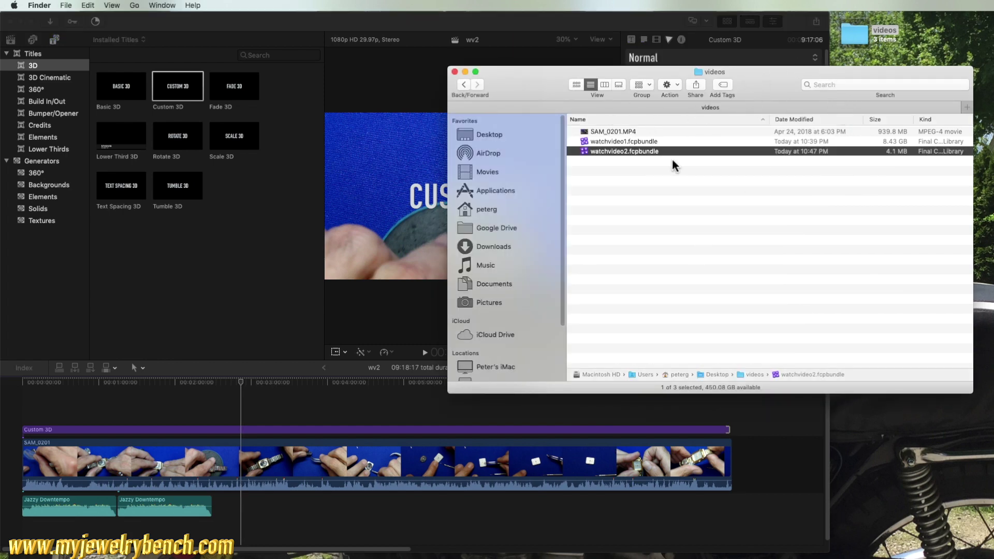
In Finder, compare the watchvideo1 (8.43 GB) and watchvideo2 (4.1 MB) library bundle sizes
{"action": "left_click", "coordinate": [632, 142]}
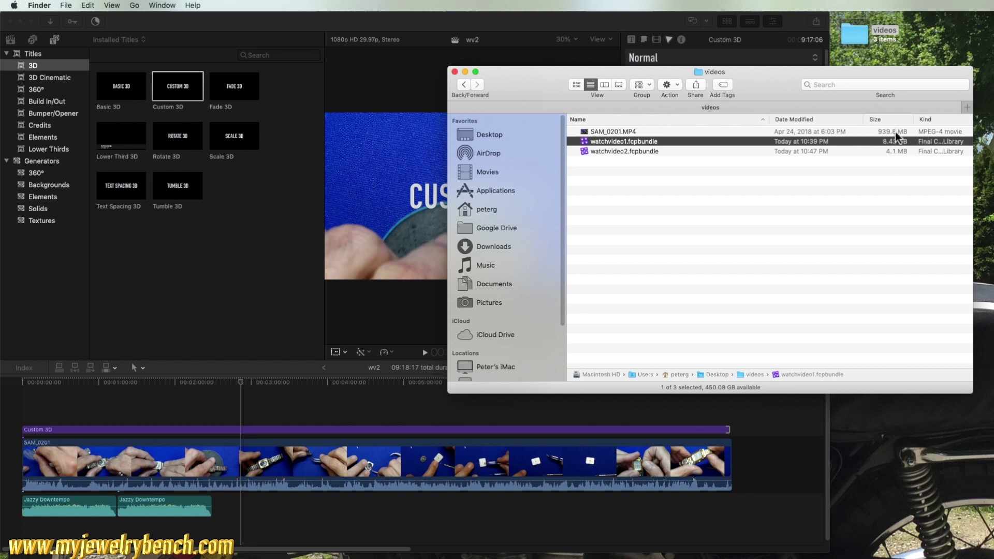
{"action": "left_click", "coordinate": [876, 128]}
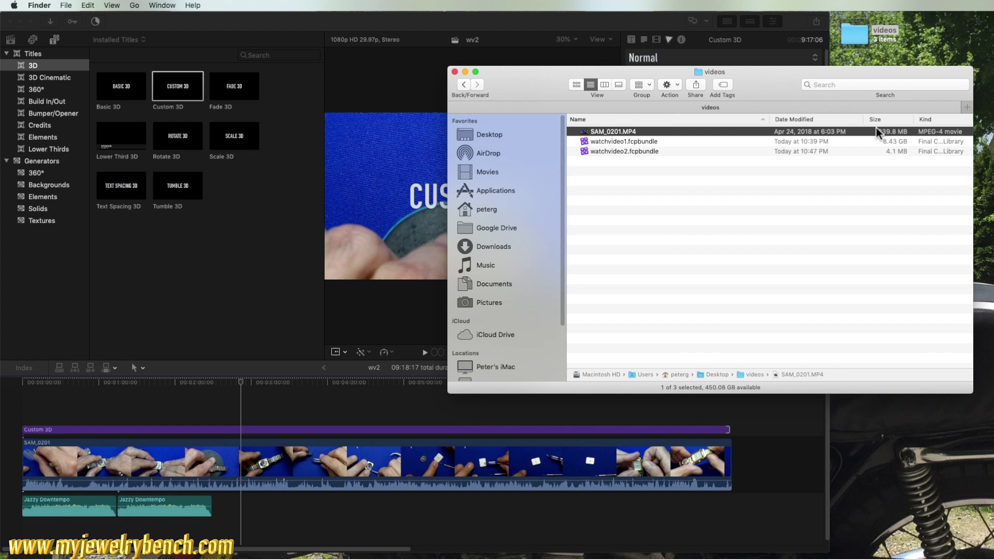
{"action": "left_click", "coordinate": [612, 151]}
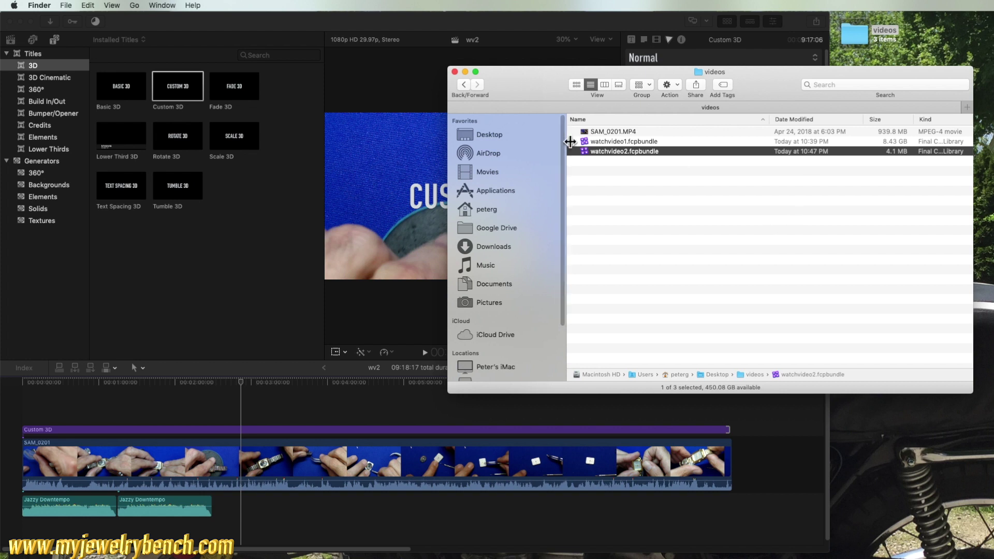
{"action": "left_click", "coordinate": [616, 142]}
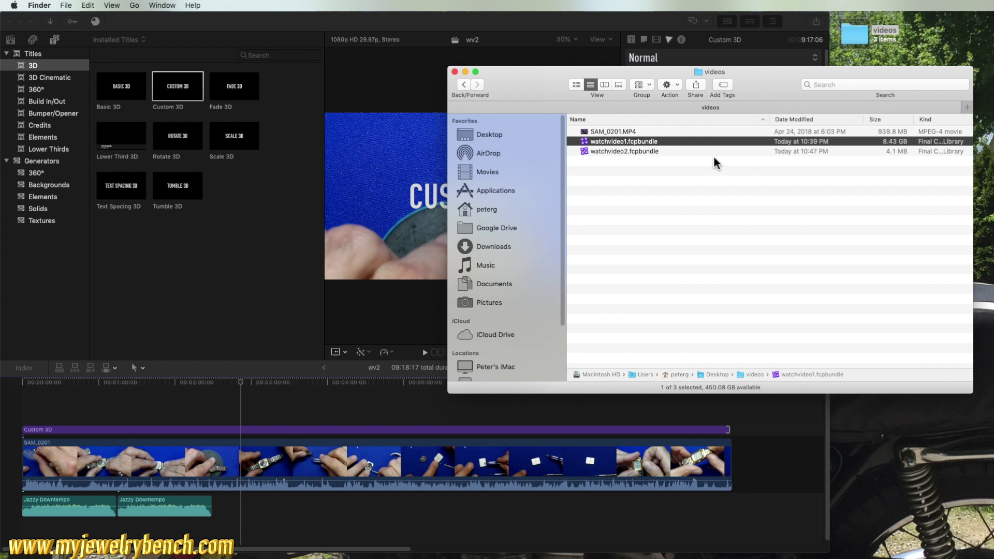
{"action": "left_click", "coordinate": [613, 150]}
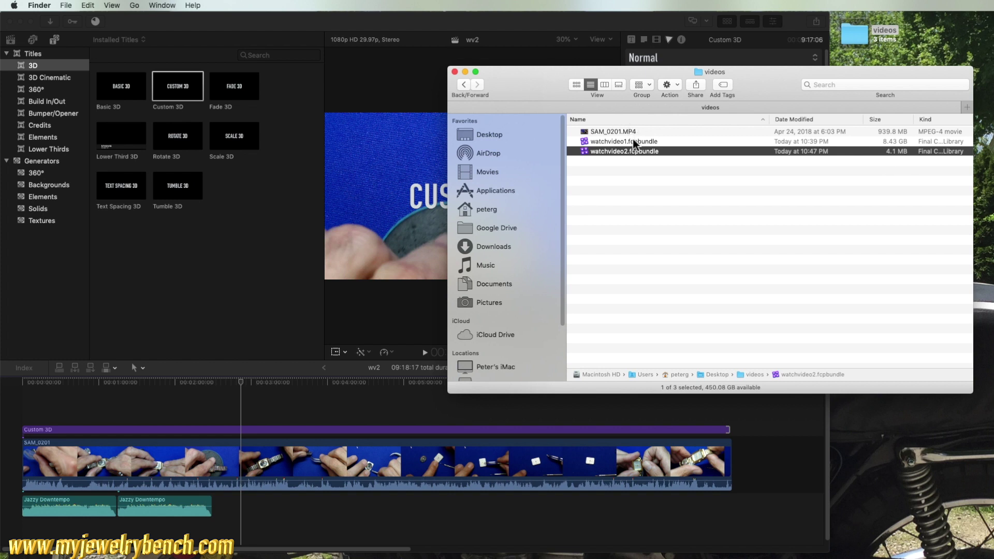
{"action": "left_click", "coordinate": [899, 141]}
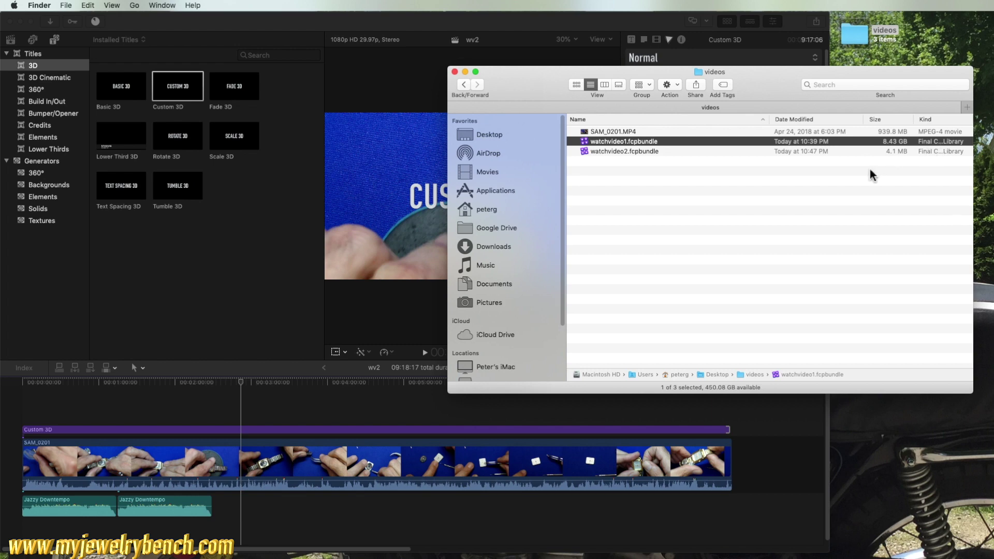
{"action": "left_click", "coordinate": [17, 41]}
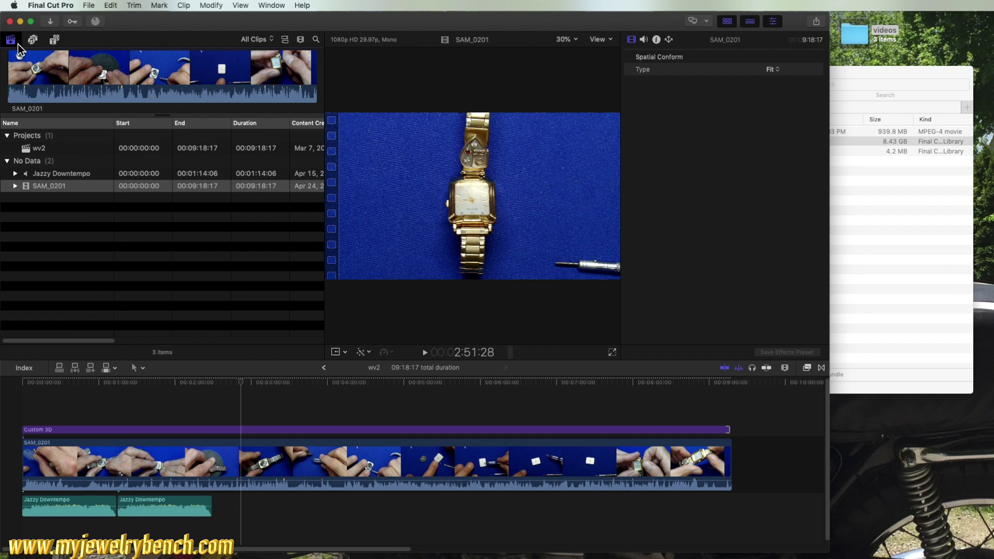
Open the watchfix1 project from the watchvideo1 library in the Libraries sidebar
{"action": "left_click", "coordinate": [17, 44]}
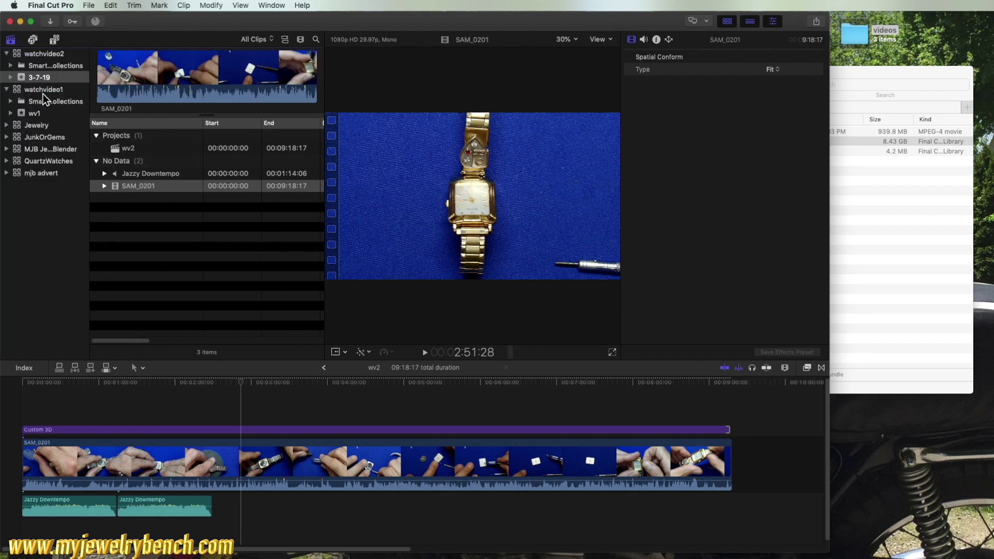
{"action": "left_click", "coordinate": [43, 93]}
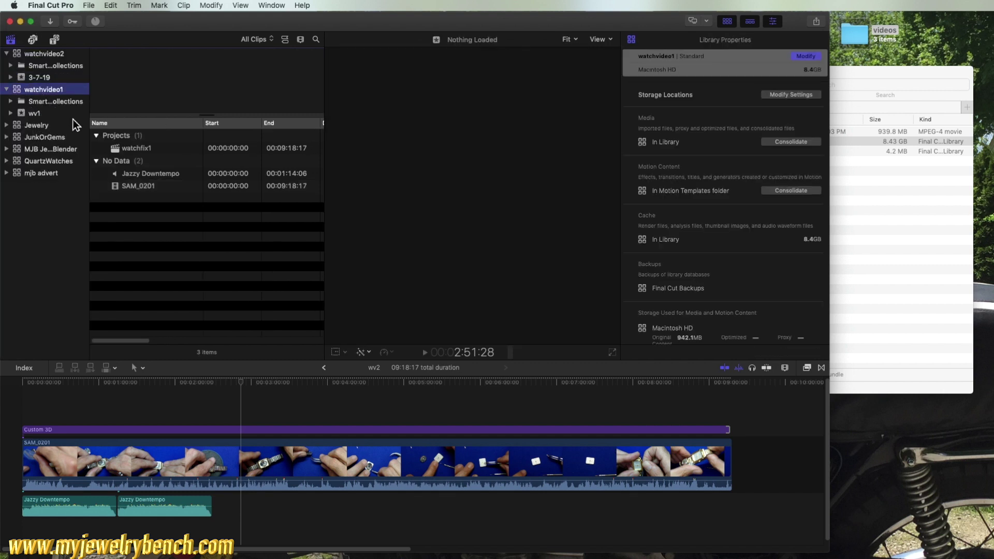
{"action": "double_click", "coordinate": [151, 153]}
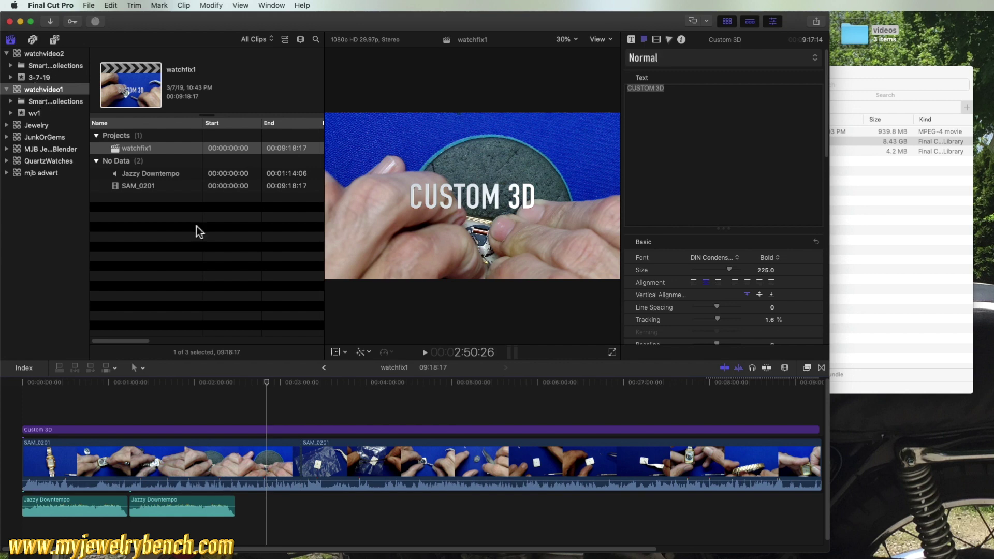
{"action": "left_click", "coordinate": [914, 215]}
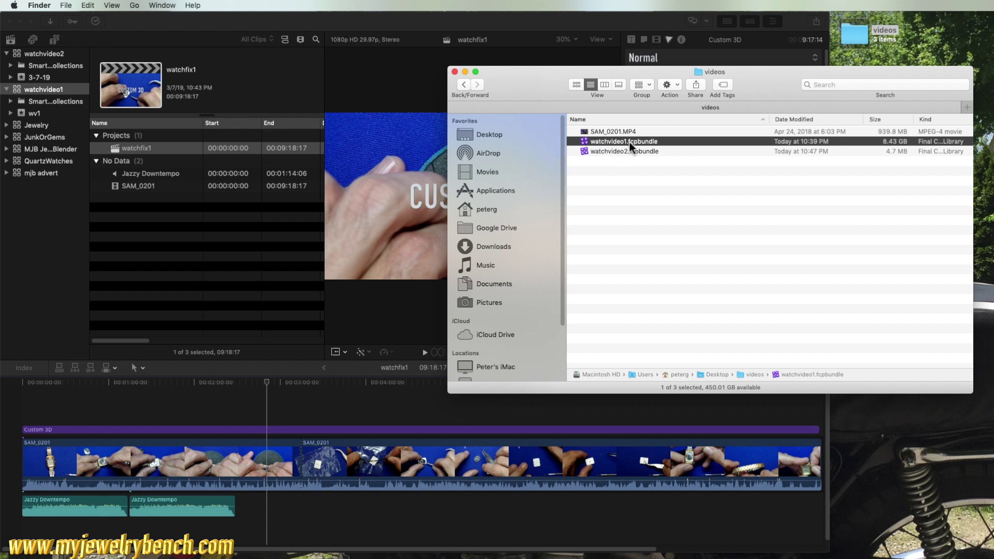
Cancel the accidental rename of watchvideo1.fcpbundle and reselect watchvideo1 in Final Cut Pro
{"action": "left_click", "coordinate": [595, 141]}
{"action": "key", "text": "Return"}
{"action": "left_click", "coordinate": [26, 91]}
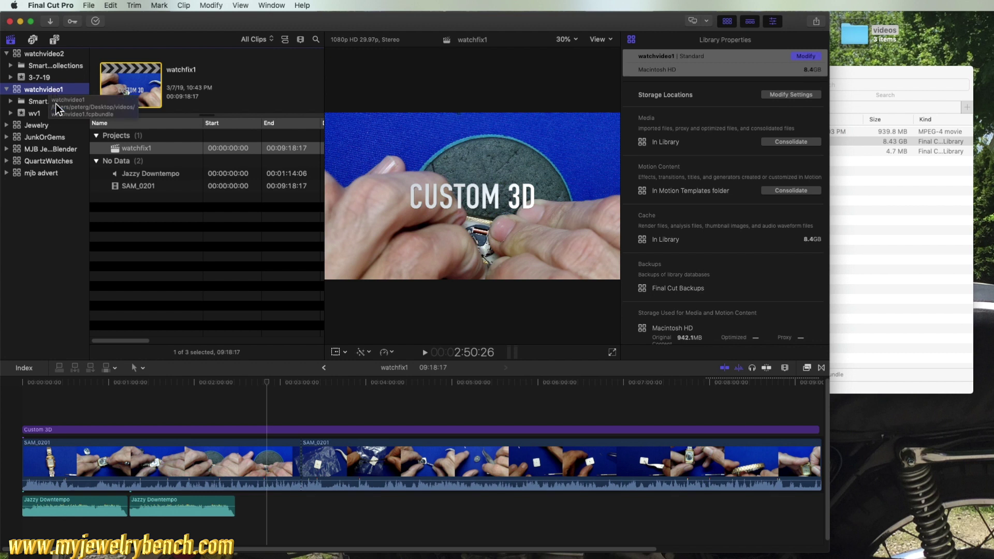
Delete all render files from watchvideo1 via Delete Generated Library Files, cutting its cache to 2.3 MB
{"action": "left_click", "coordinate": [89, 5]}
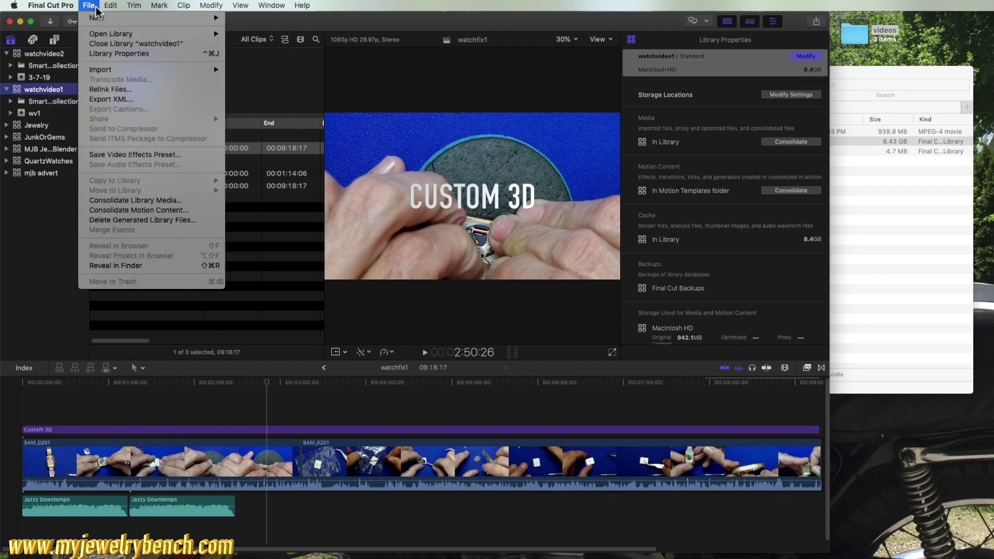
{"action": "left_click", "coordinate": [155, 222]}
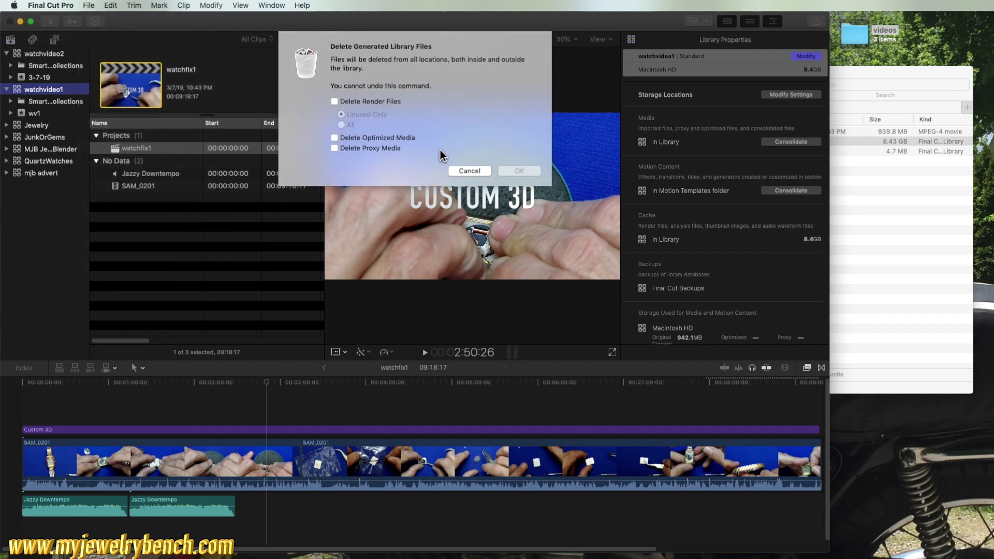
{"action": "left_click", "coordinate": [371, 102]}
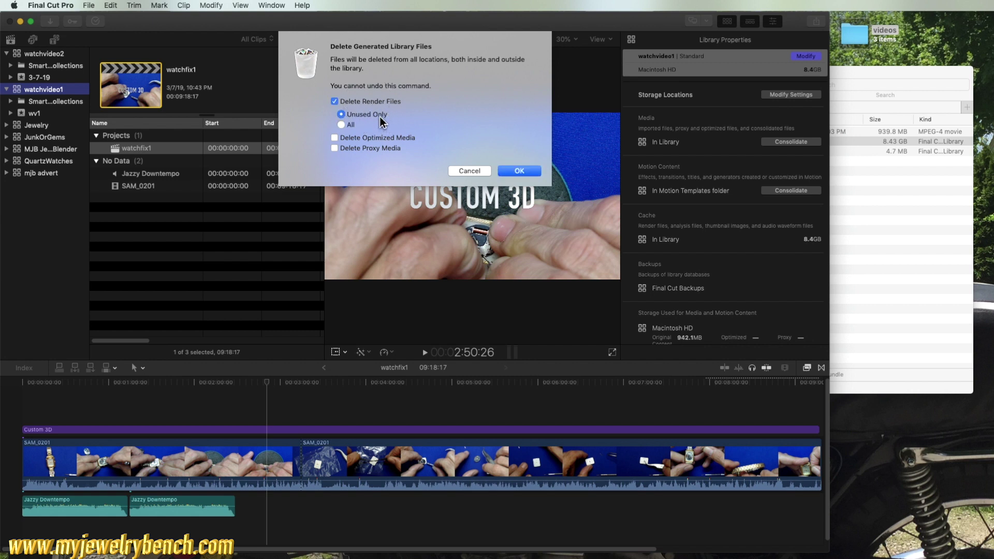
{"action": "left_click", "coordinate": [347, 126]}
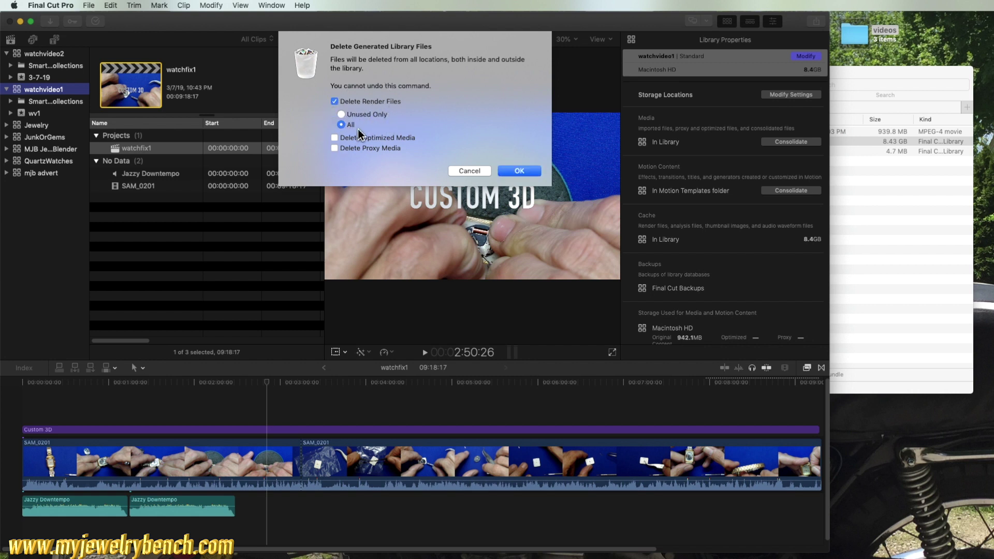
{"action": "left_click", "coordinate": [519, 170]}
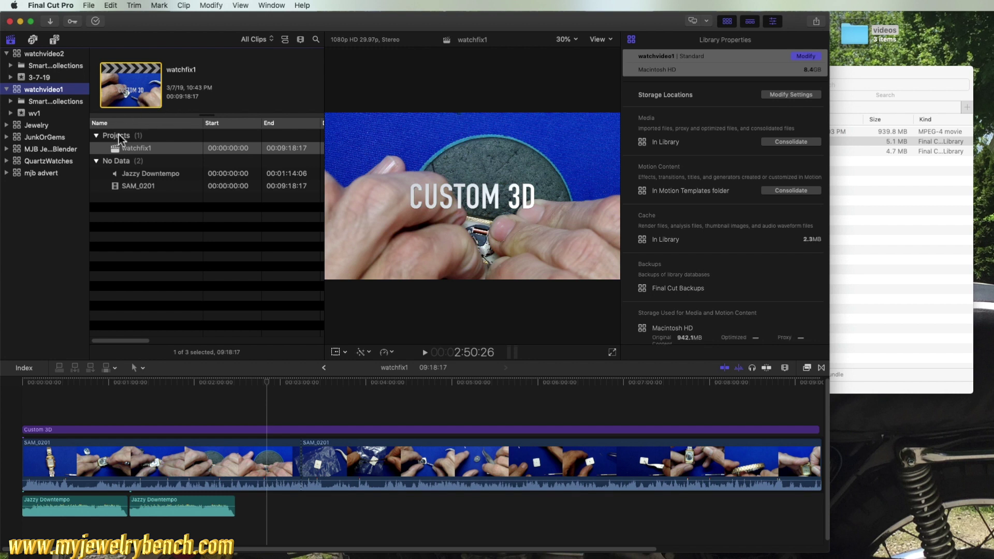
{"action": "left_click", "coordinate": [39, 91]}
{"action": "left_click", "coordinate": [903, 83]}
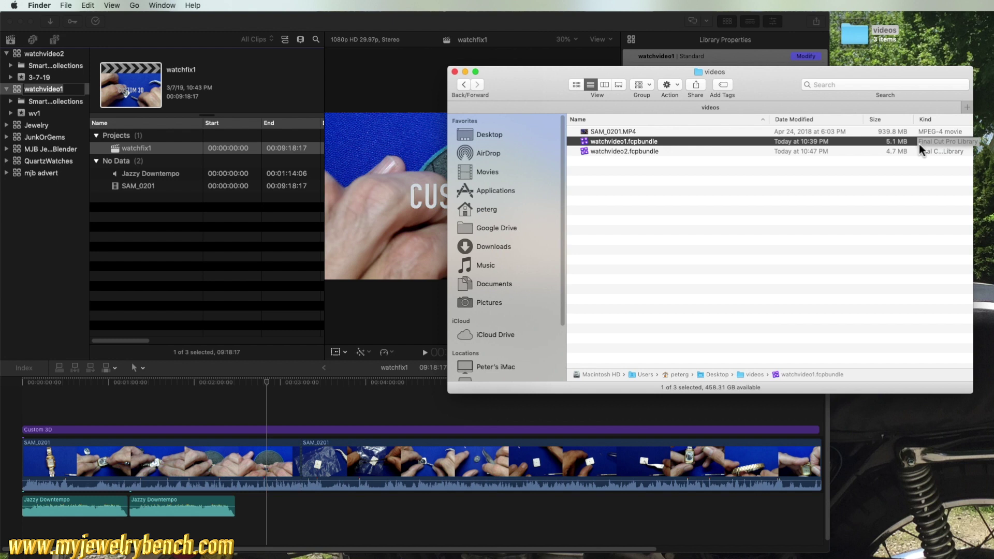
Compare watchvideo1 (5.1 MB) with watchvideo2 (4.7 MB) in Finder and lower the window slightly
{"action": "left_click", "coordinate": [611, 151]}
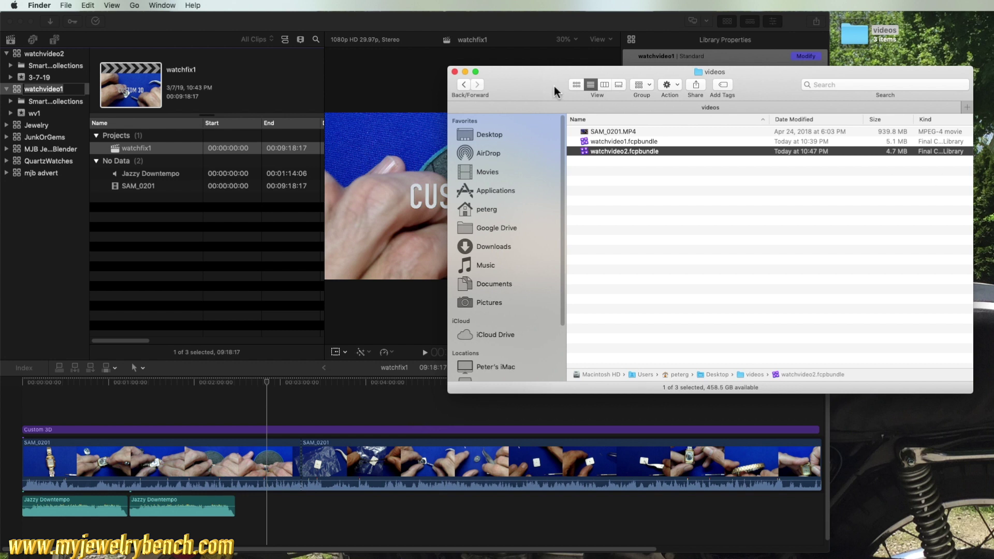
{"action": "left_click_drag", "start_coordinate": [521, 72], "coordinate": [510, 102]}
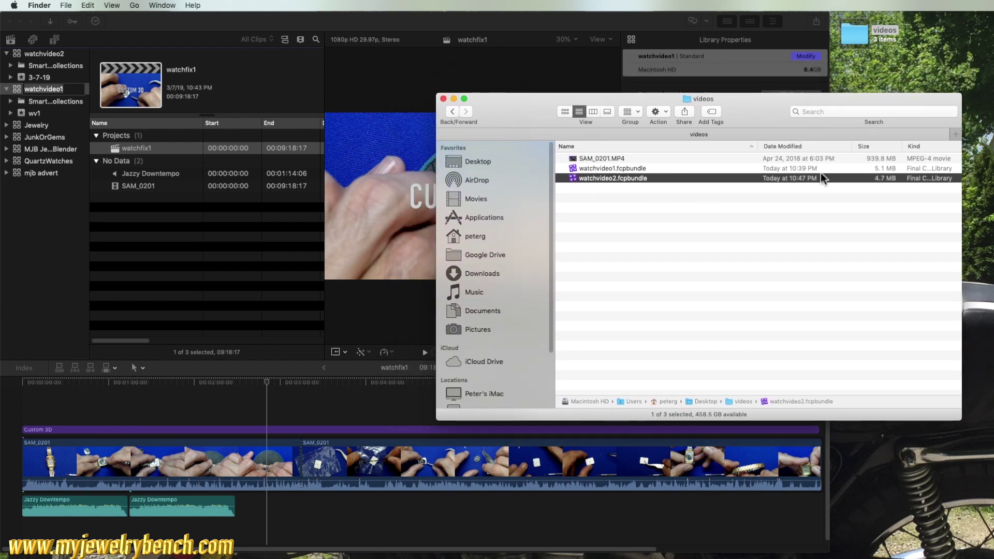